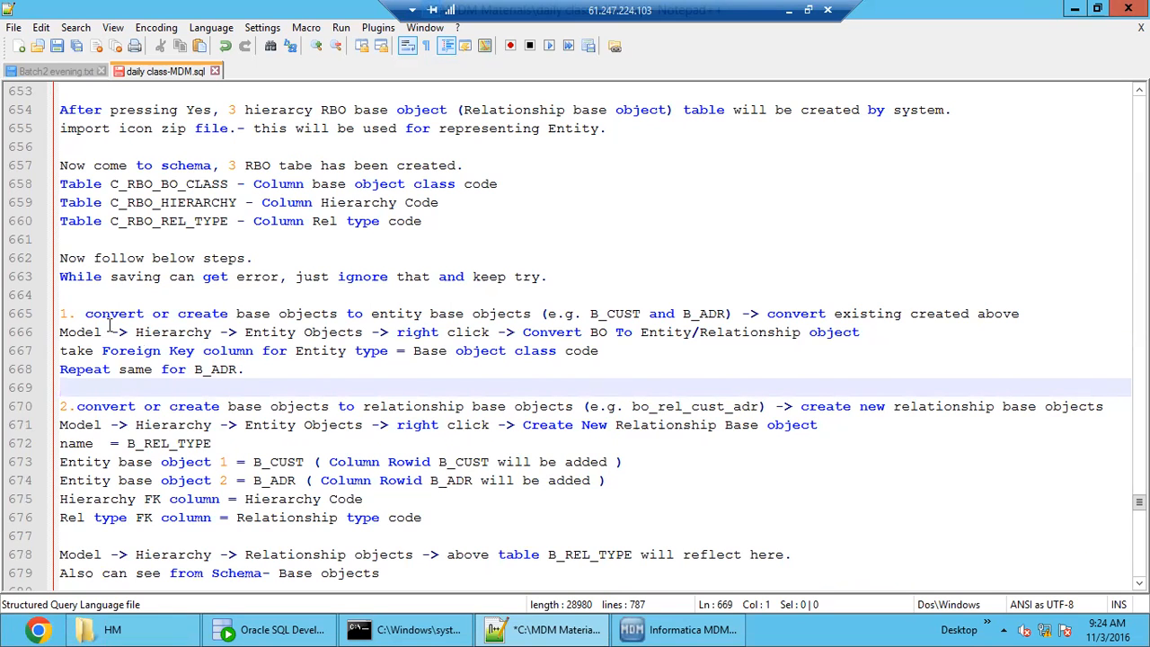
Read step 1 of the hierarchy notes, along with the B_CUST and B_ADR table definitions it refers to.
left_click(90, 298)
left_click(96, 372)
left_click_drag(95, 386, 60, 313)
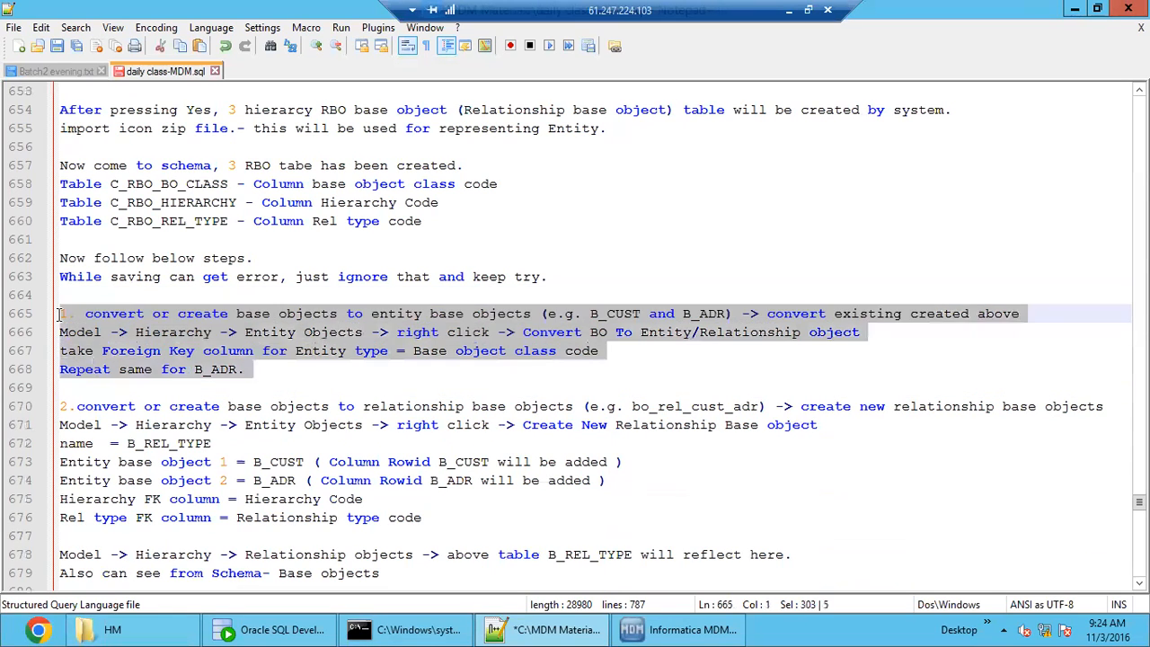
left_click(136, 353)
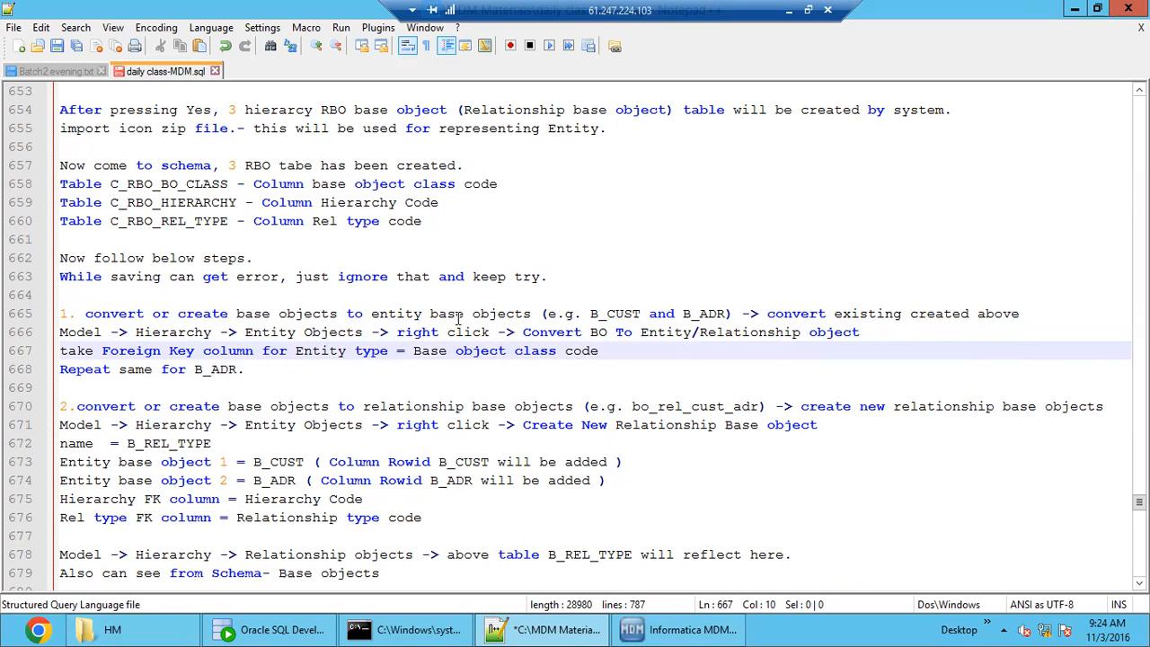
left_click_drag(536, 314, 84, 314)
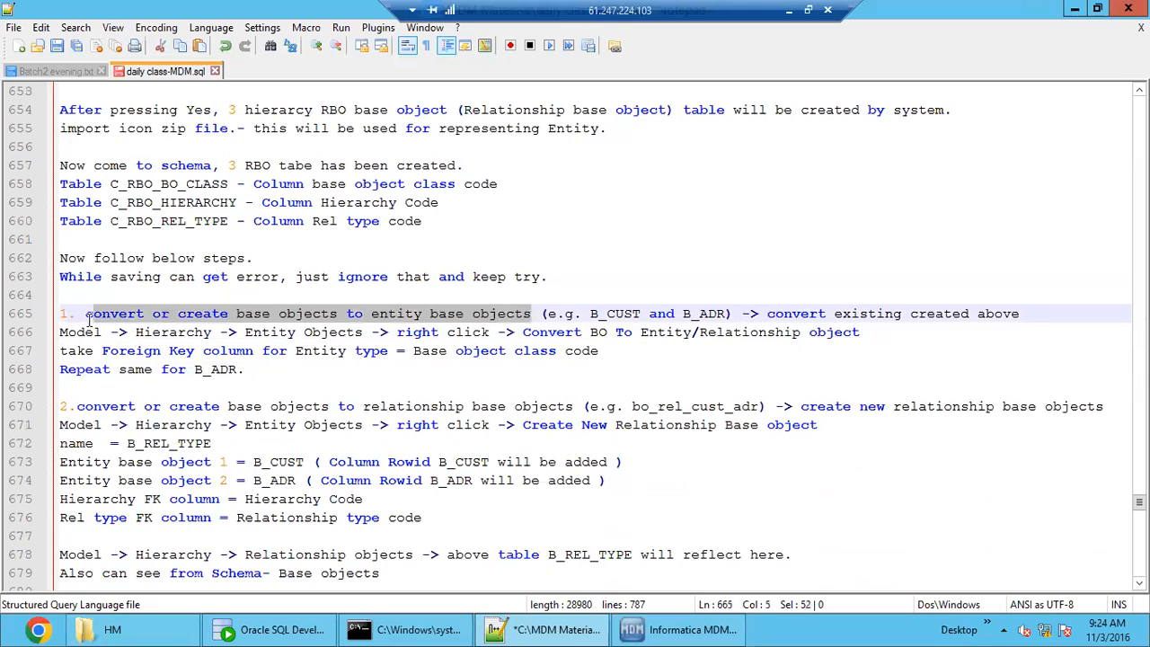
scroll(108, 258, "up", 4)
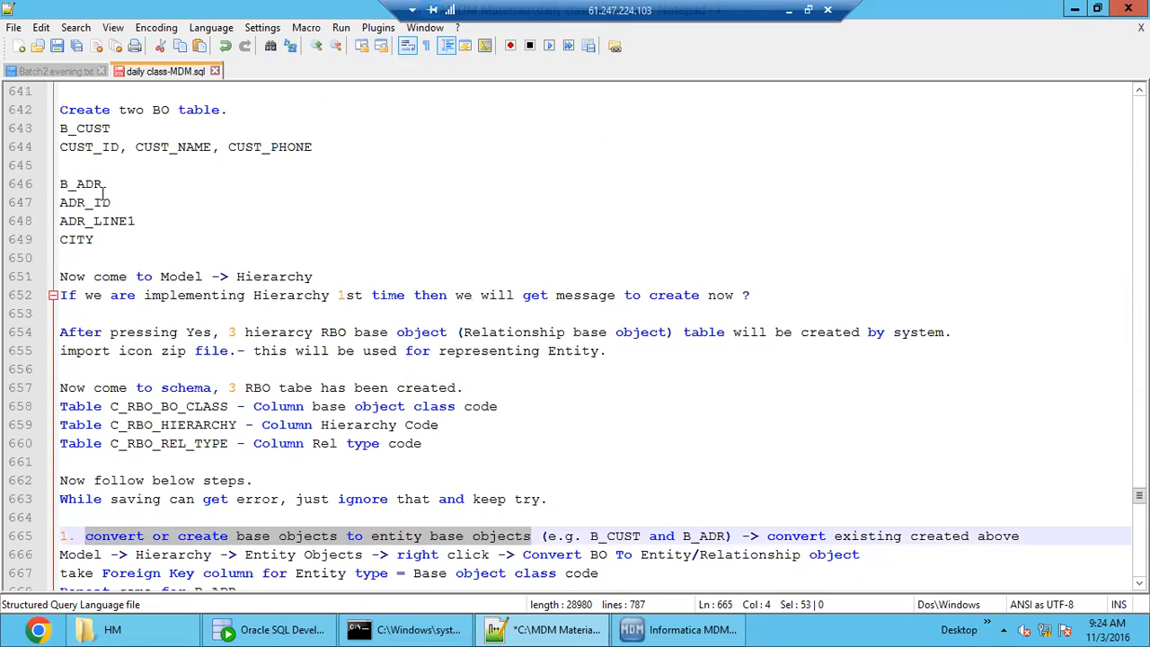
scroll(151, 427, "down", 4)
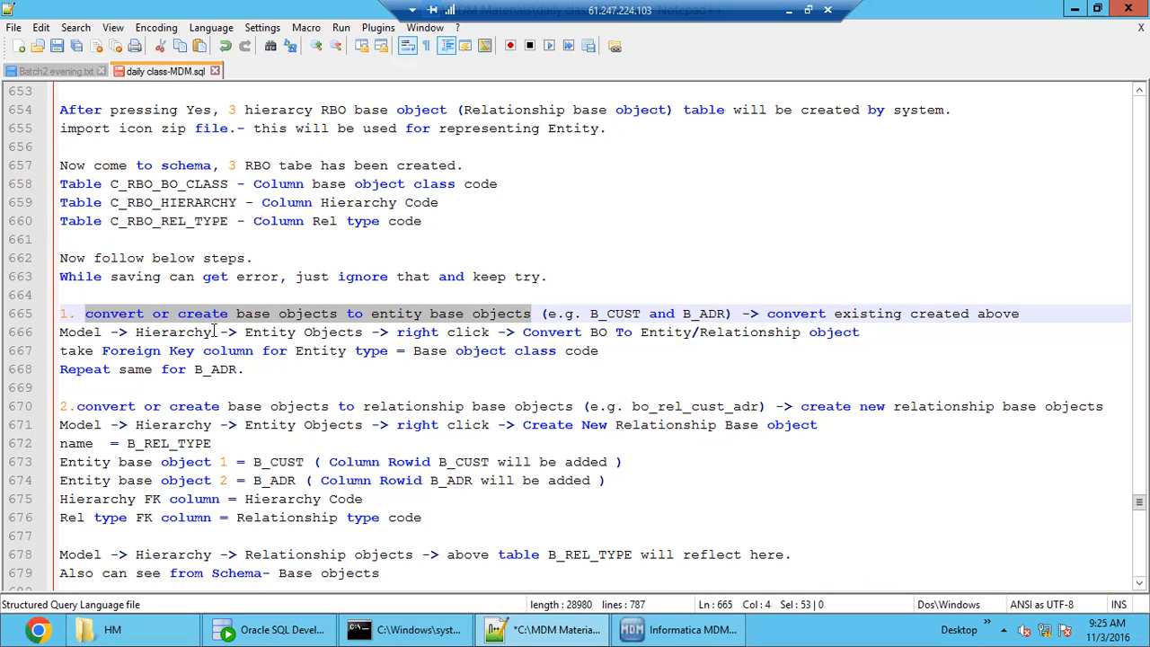
Examine the step 1 heading on converting or creating base objects as entity base objects, through to its closing remark.
left_click(116, 316)
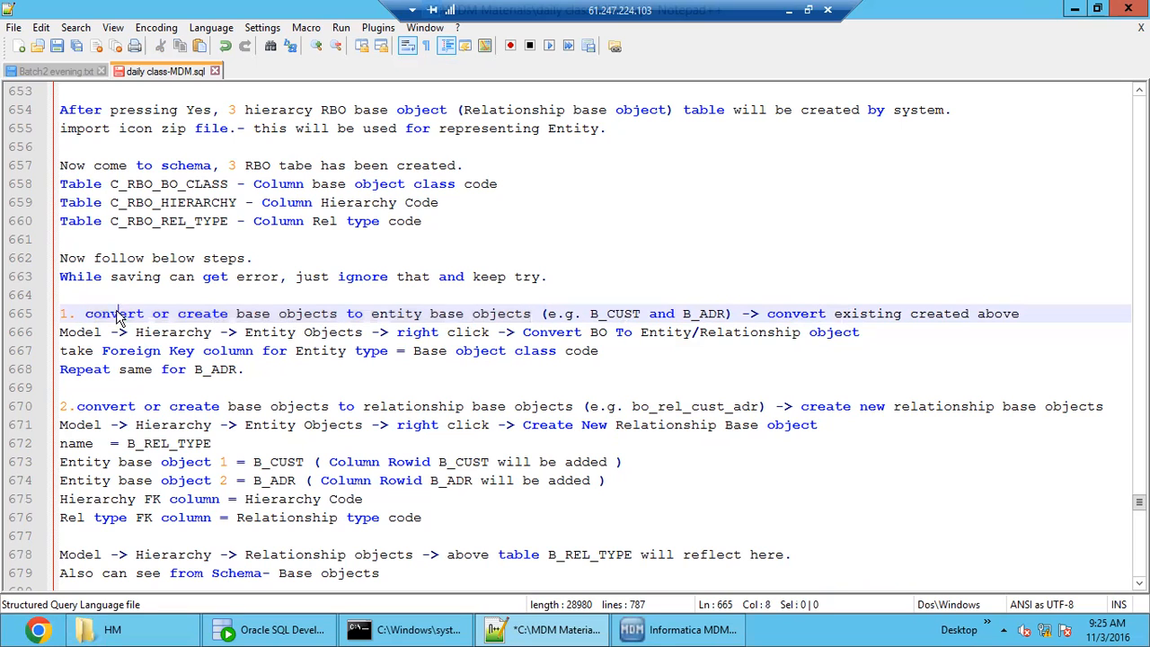
double_click(117, 315)
left_click_drag(407, 315, 441, 315)
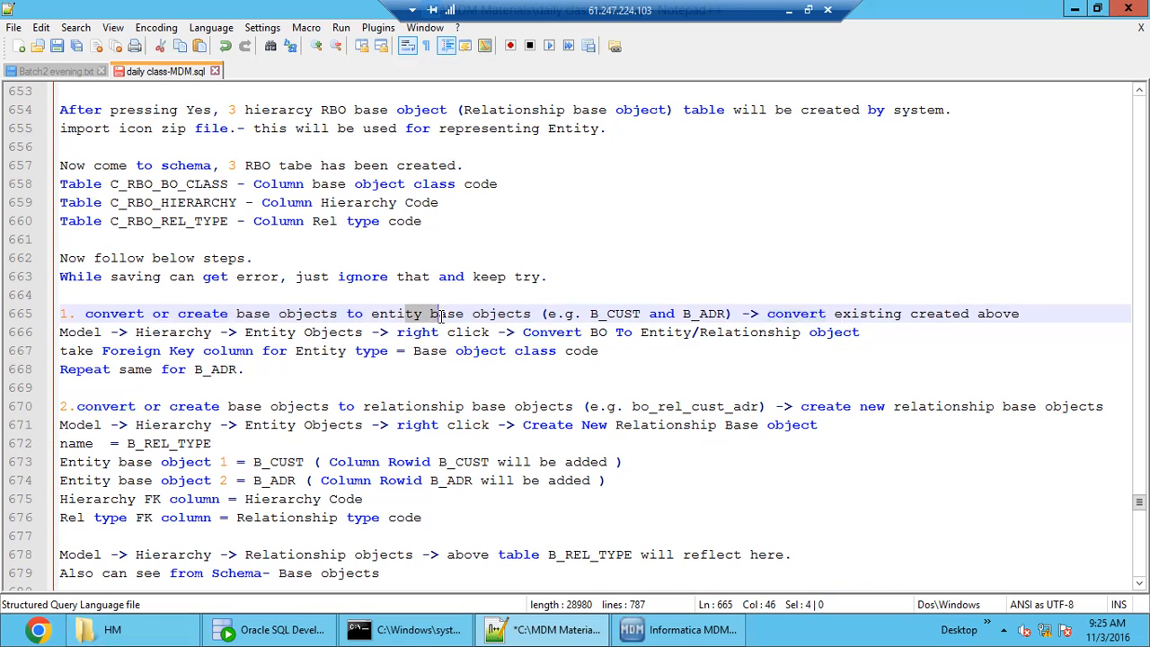
double_click(117, 316)
double_click(210, 315)
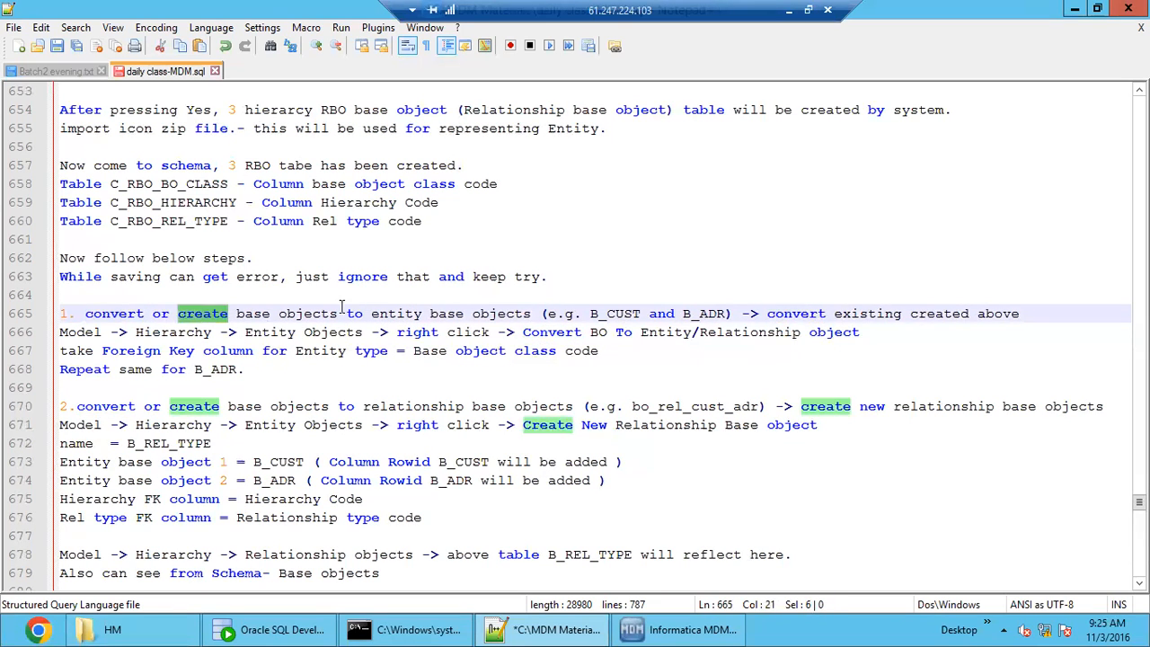
mouse_move(380, 314)
left_mouse_down()
mouse_move(467, 314)
mouse_move(380, 314)
left_mouse_up()
left_click(470, 313)
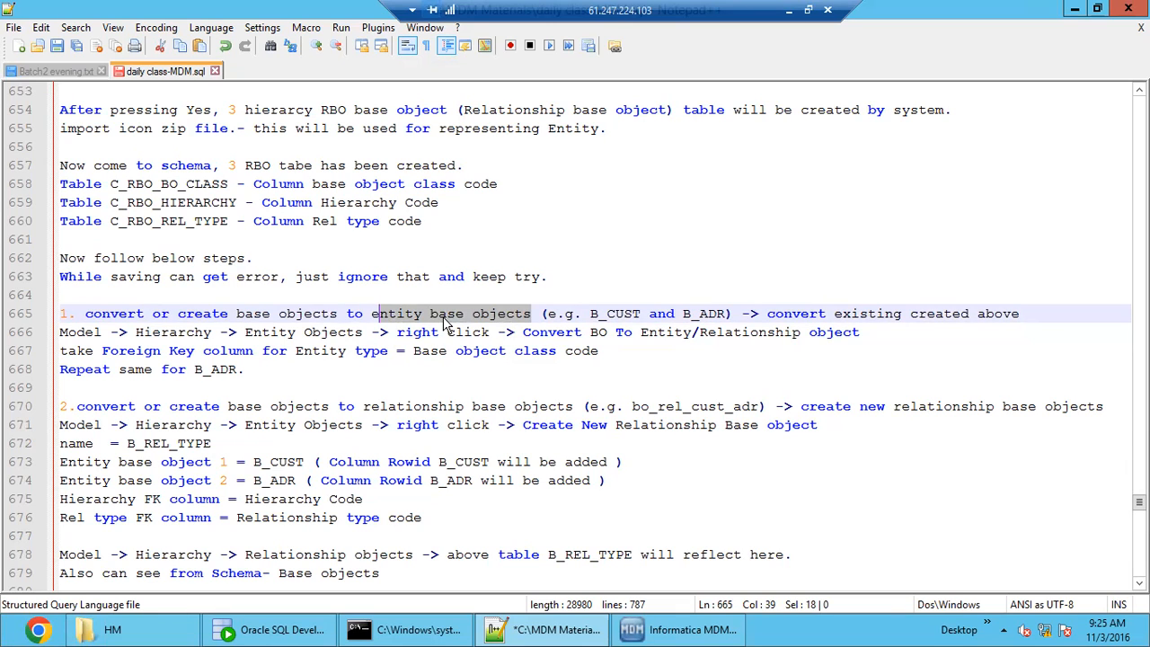
left_click(416, 315)
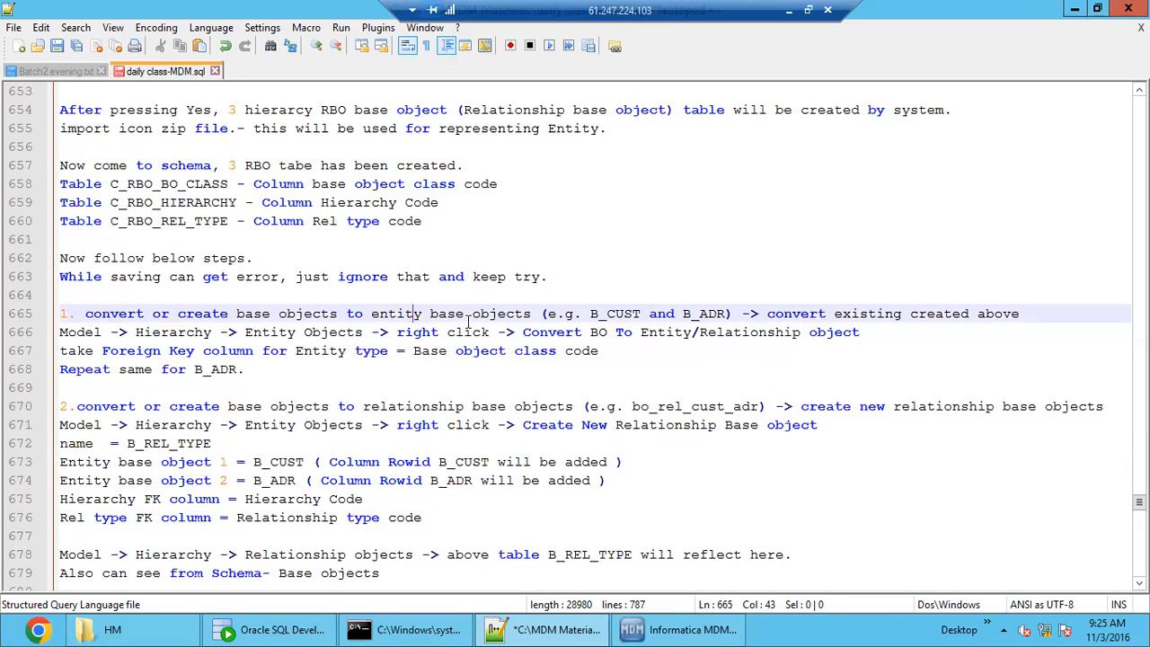
double_click(997, 314)
Follow the notes' Model, Hierarchy, Entity Objects path in the Informatica MDM Hub Console, viewing the HM_DEFAULT.ZIP icons and selecting Entity Objects.
double_click(87, 332)
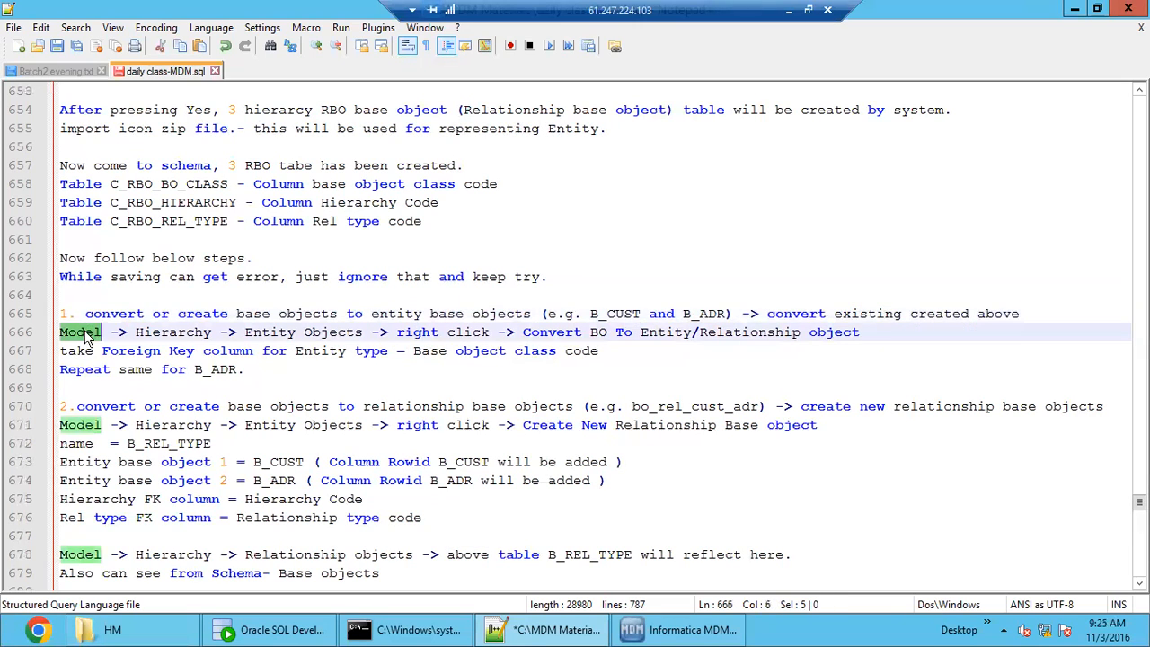
double_click(176, 333)
left_click_drag(296, 332, 329, 333)
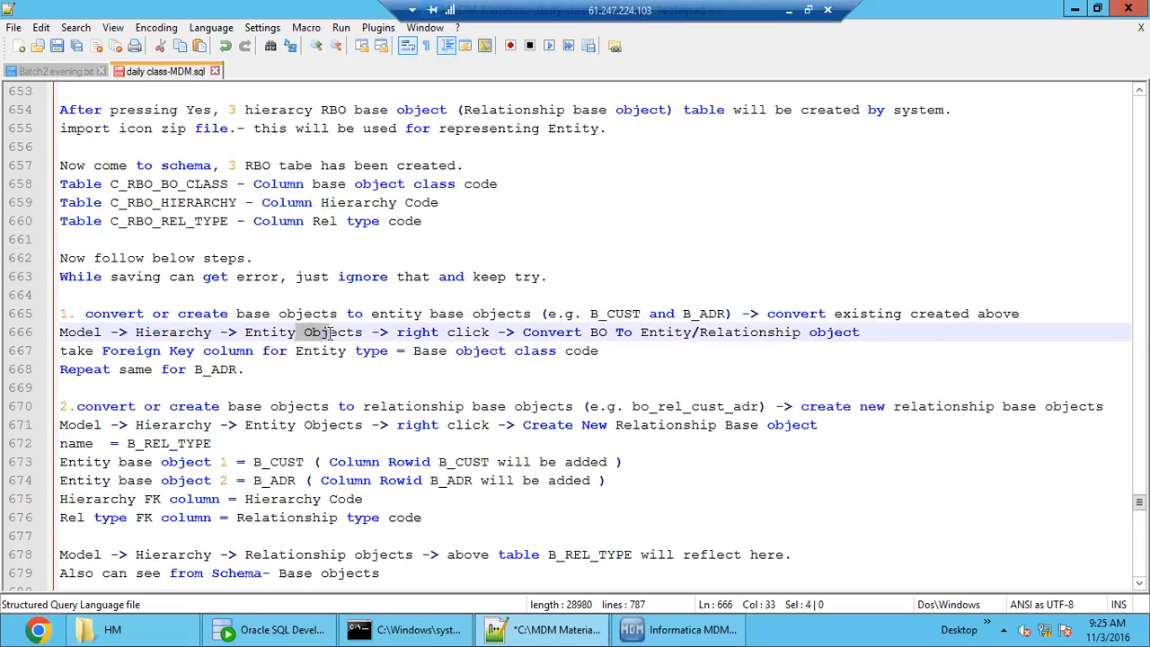
left_click(678, 630)
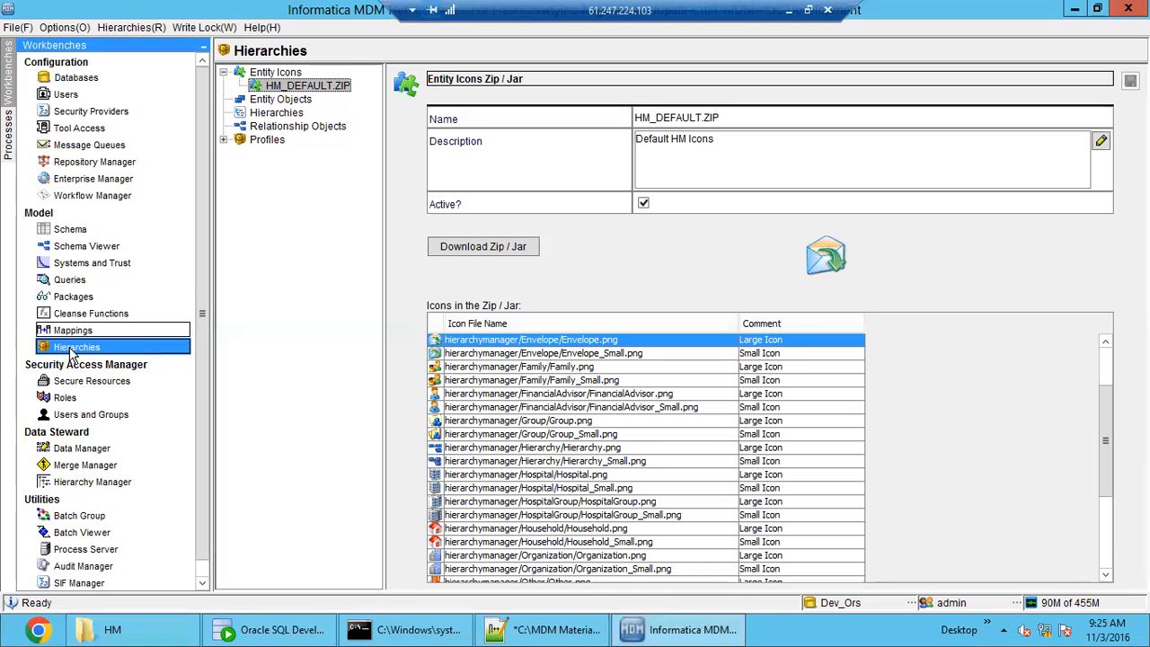
left_click(539, 636)
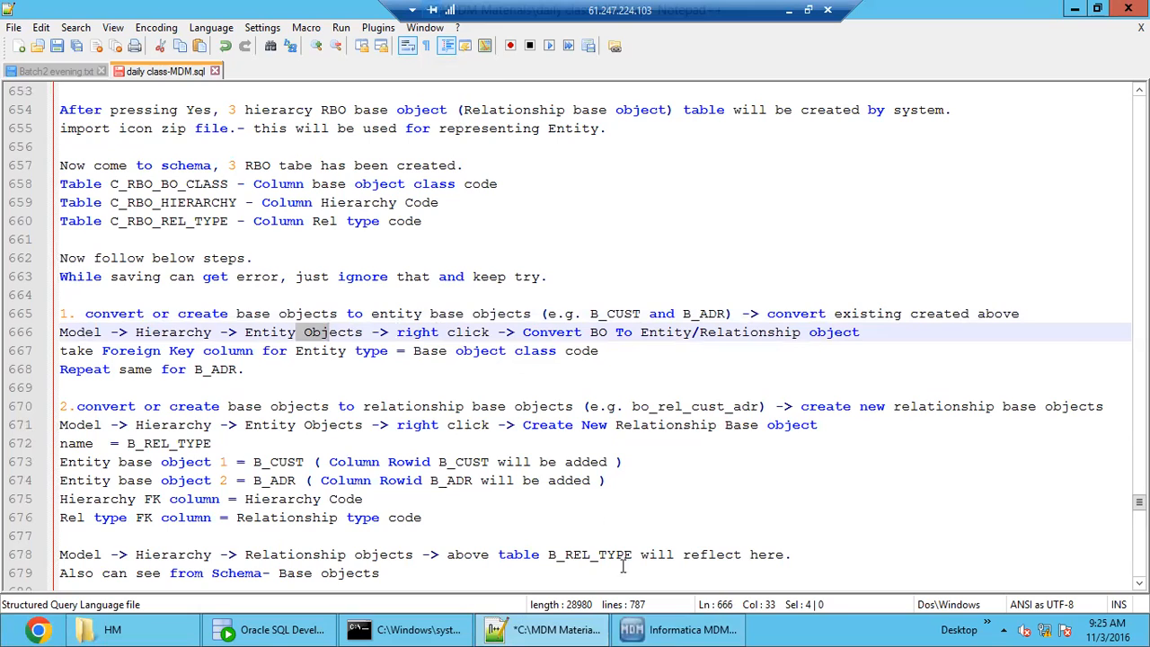
left_click(679, 630)
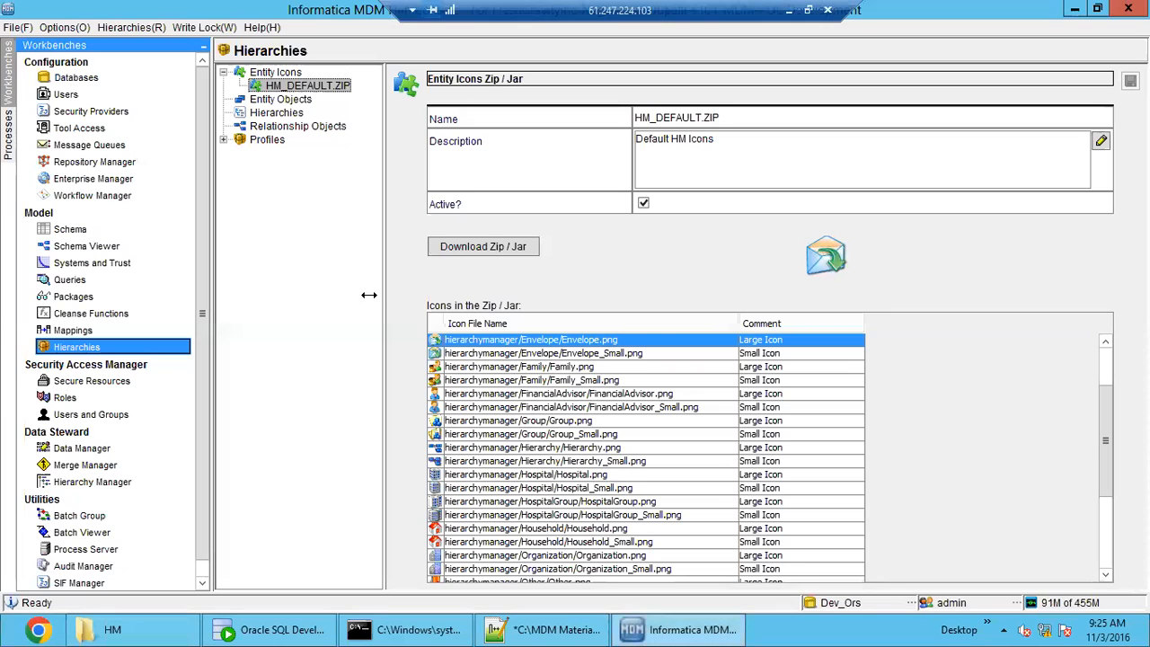
double_click(270, 74)
double_click(271, 73)
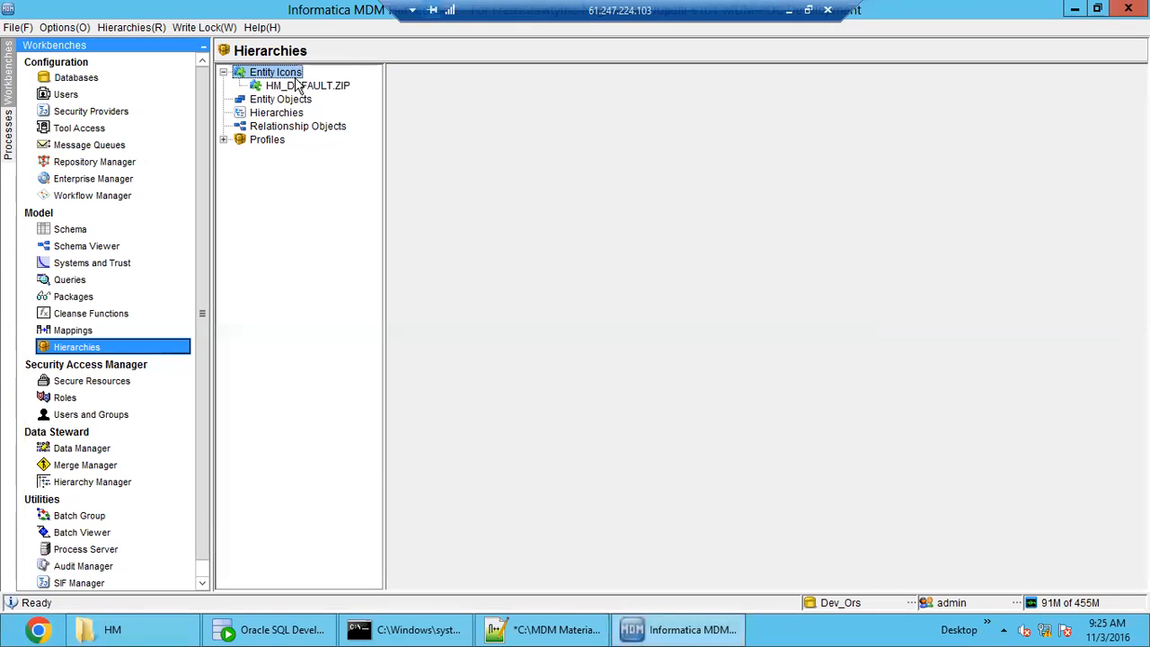
left_click(323, 86)
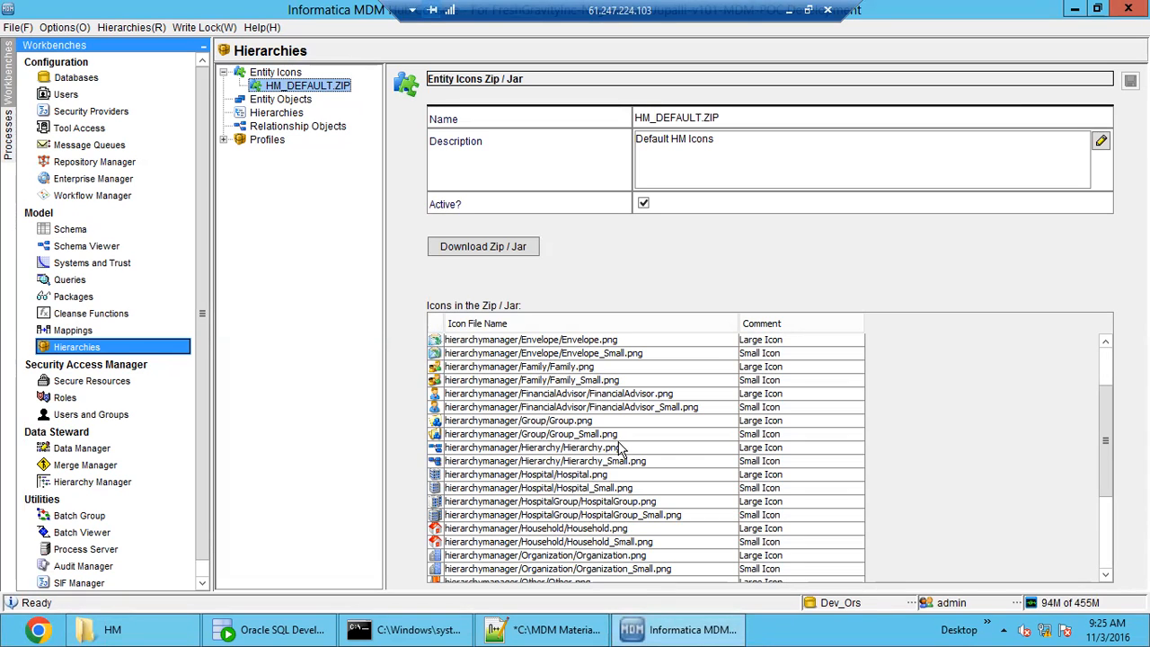
left_click(275, 101)
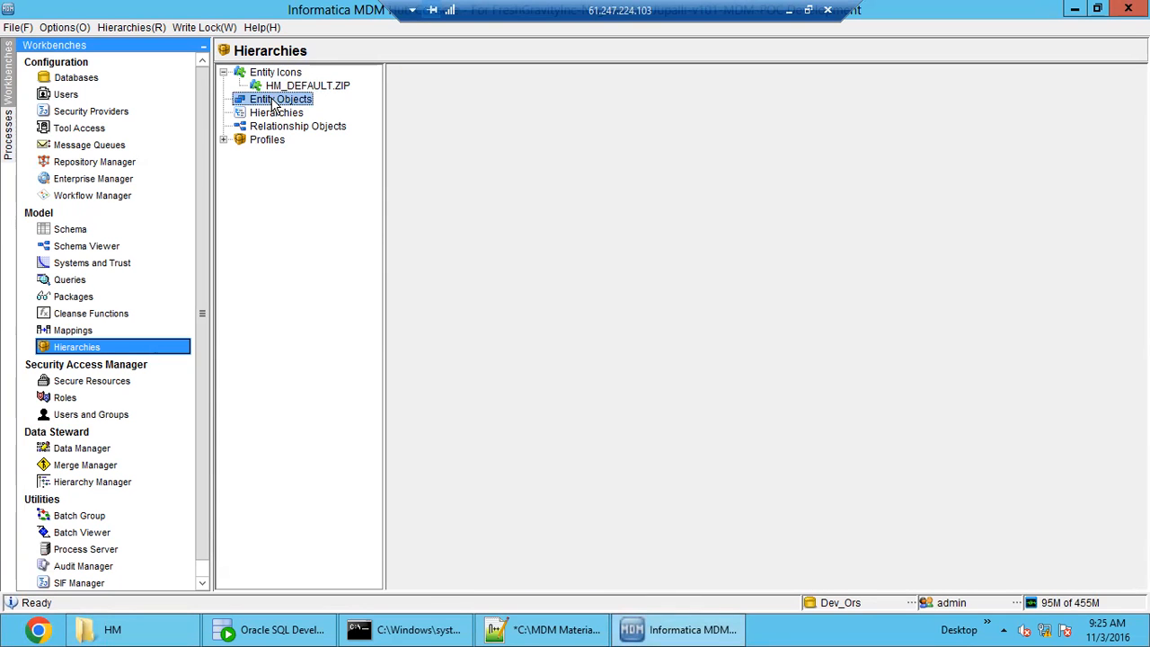
Check the Notepad++ notes for the Convert BO To Entity/Relationship object instruction in step 1.
left_click(521, 627)
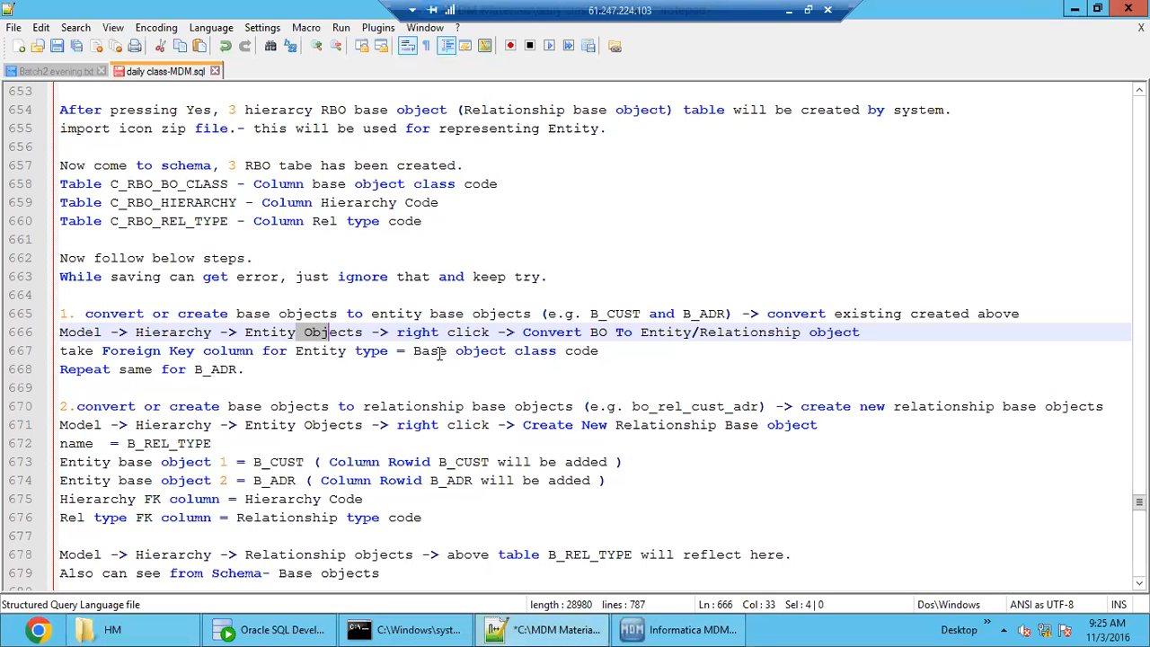
left_click_drag(421, 333, 457, 334)
left_click_drag(539, 336, 860, 334)
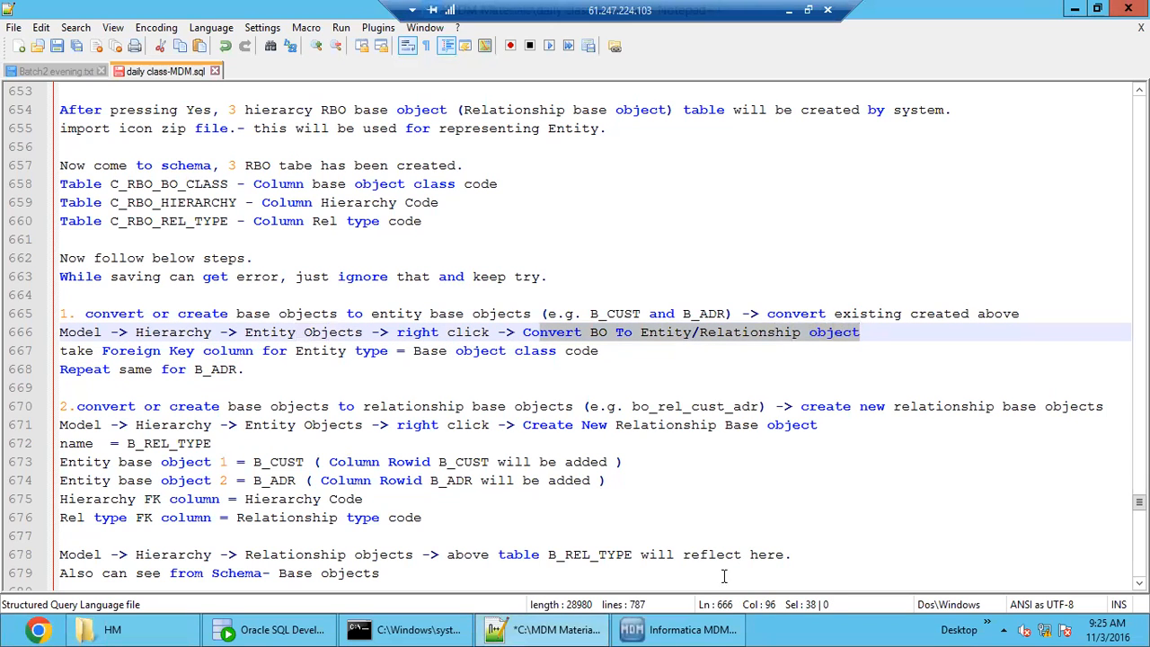
Switch to the Informatica MDM Hub Console and start Convert BO To Entity/Relationship Object for Entity Objects.
left_click(680, 628)
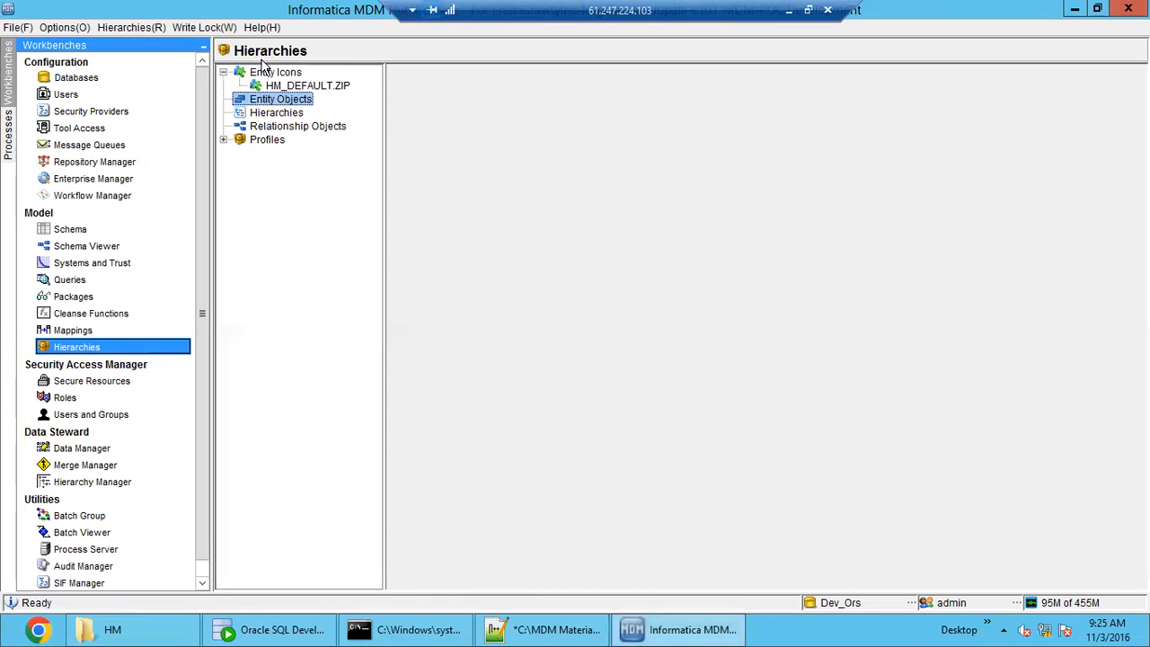
left_click(220, 29)
left_click(364, 178)
right_click(284, 101)
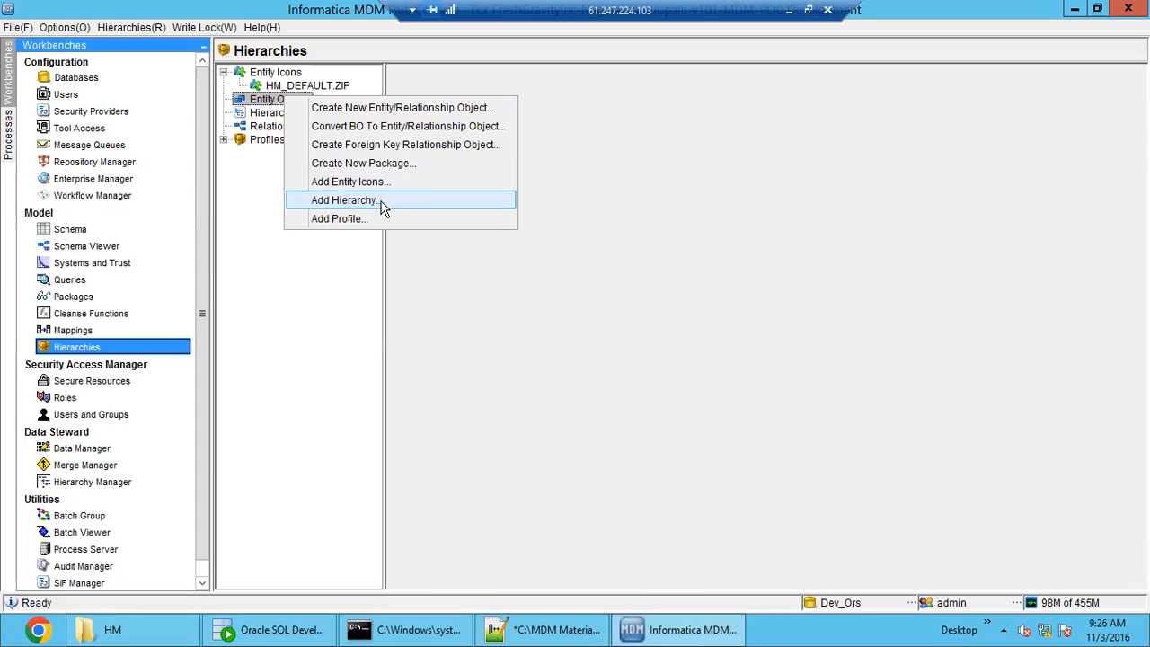
left_click(401, 131)
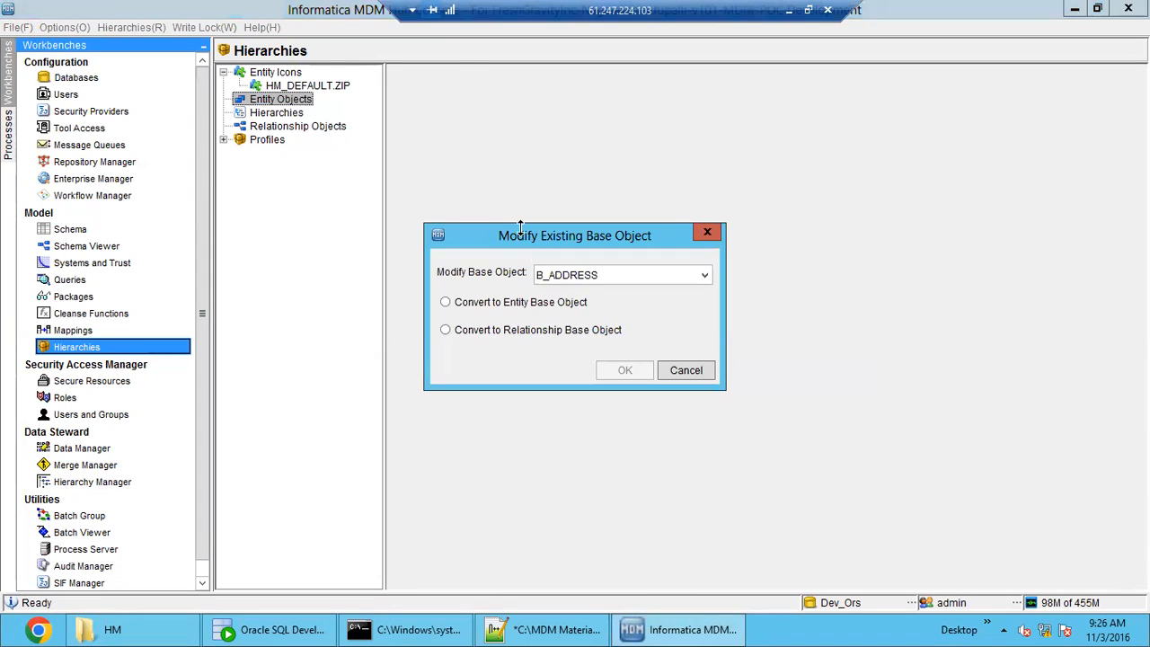
Try to convert the base object B_CUST to an entity base object.
left_click(630, 278)
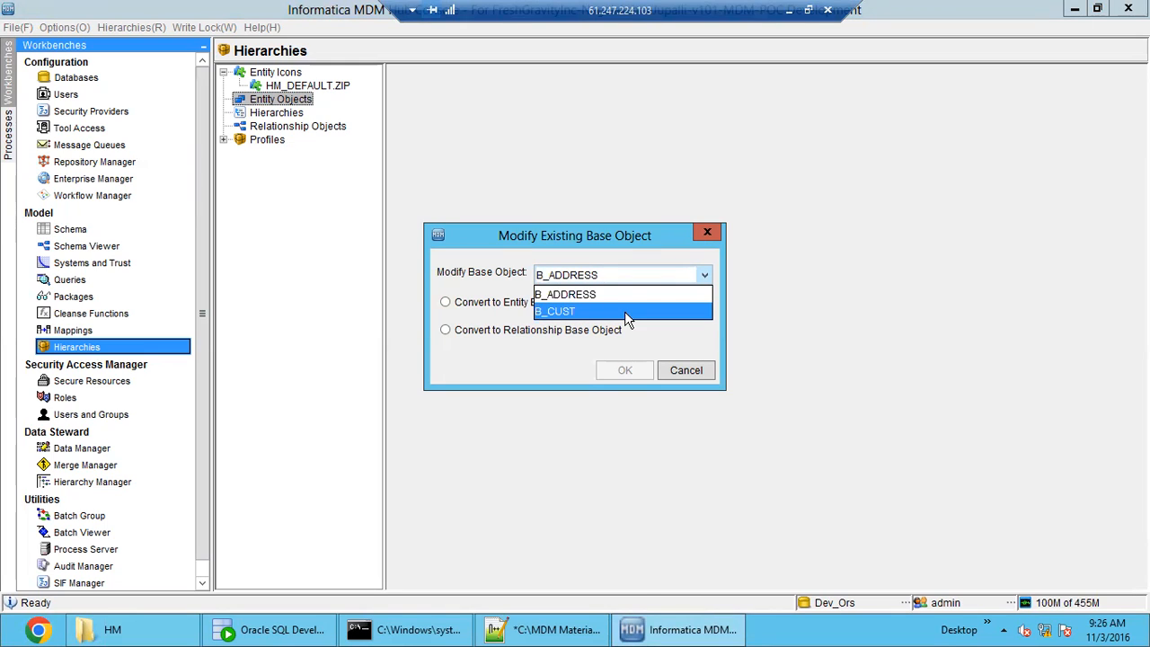
left_click(624, 311)
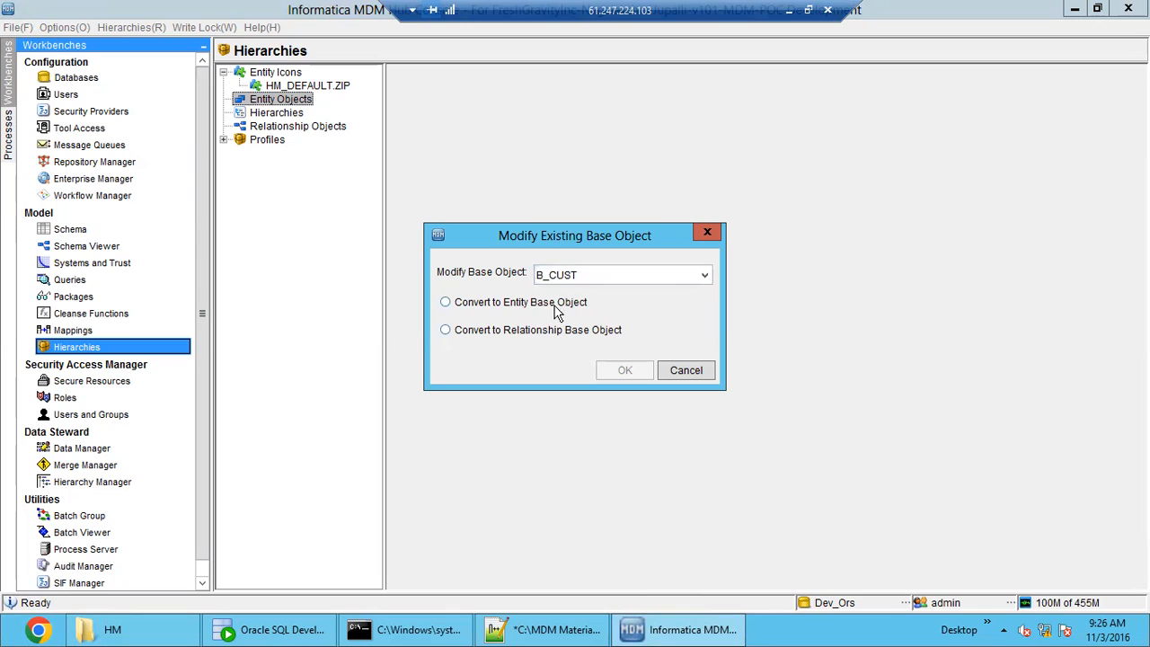
left_click(540, 308)
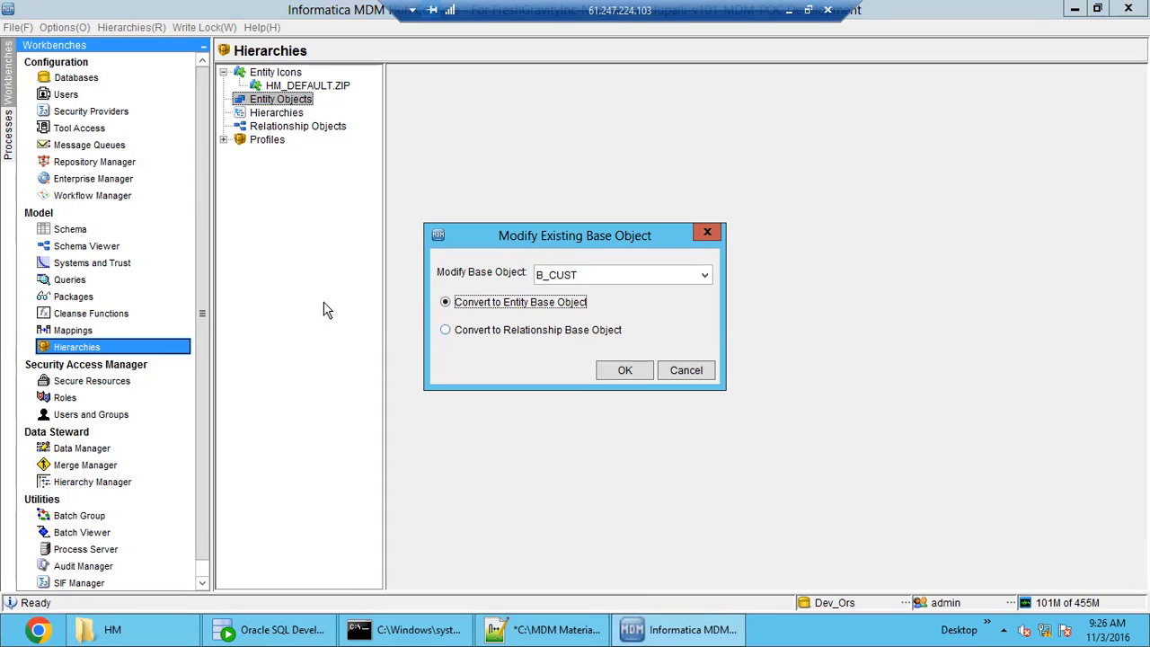
left_click(660, 279)
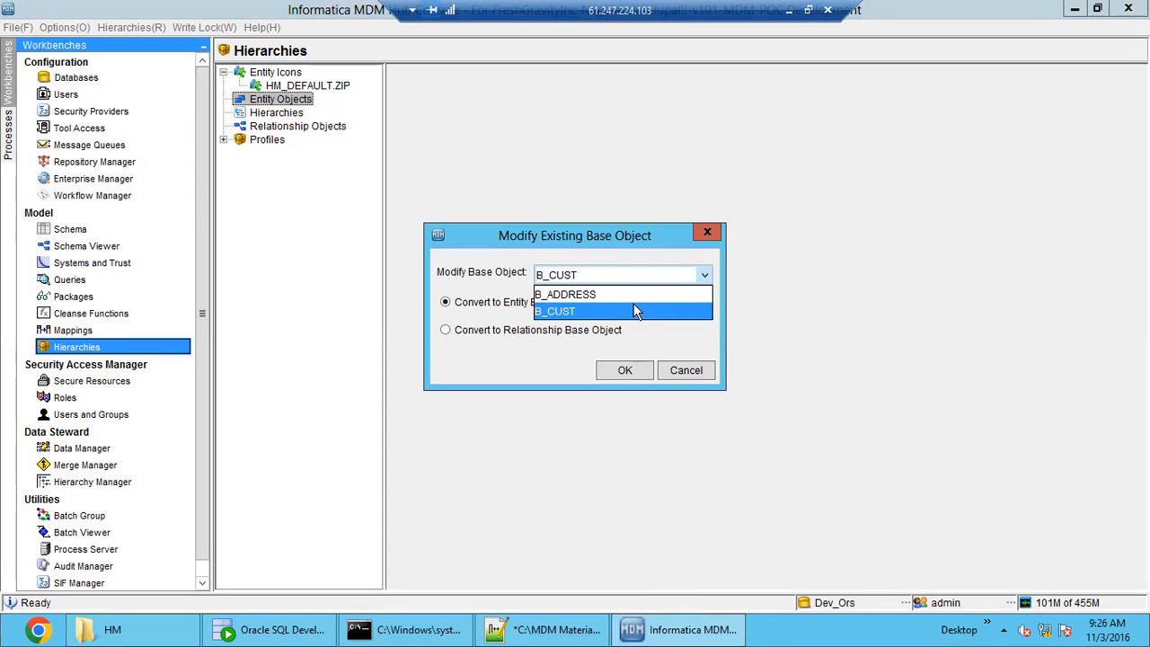
left_click(514, 337)
left_click(514, 337)
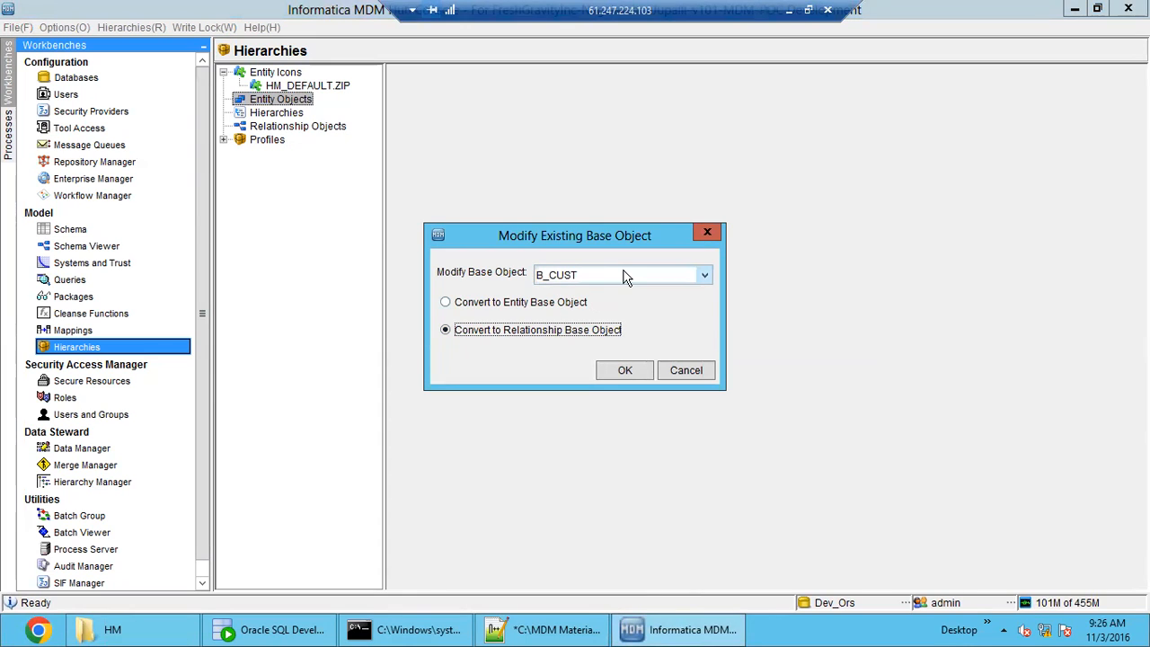
left_click(563, 306)
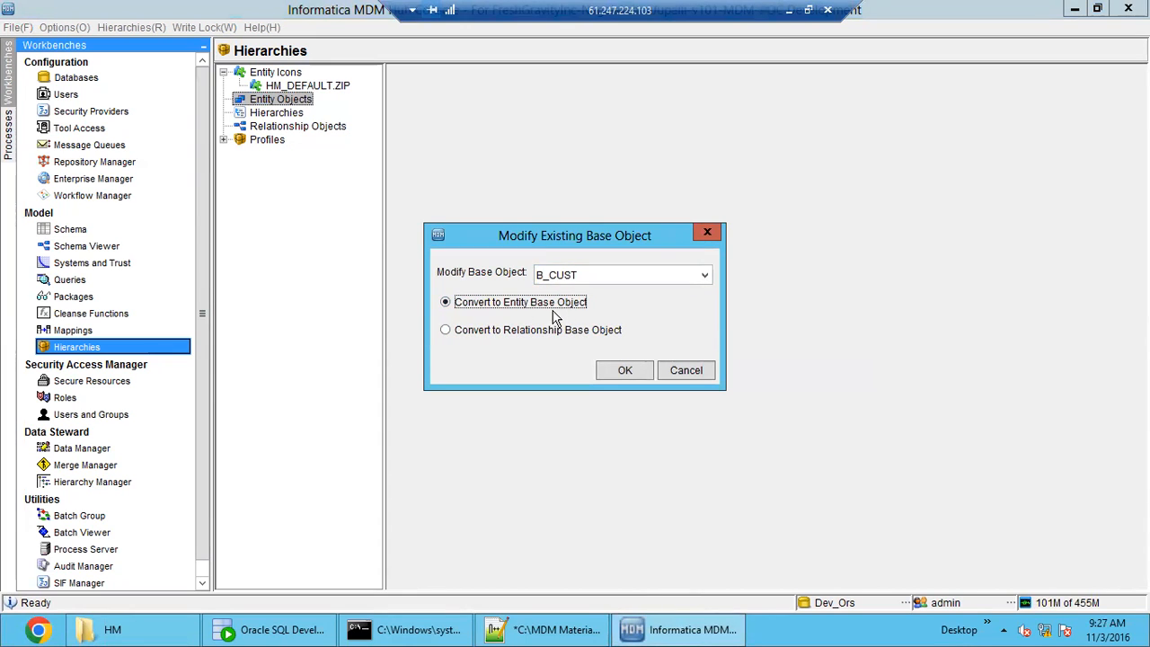
left_click(626, 283)
left_click(626, 282)
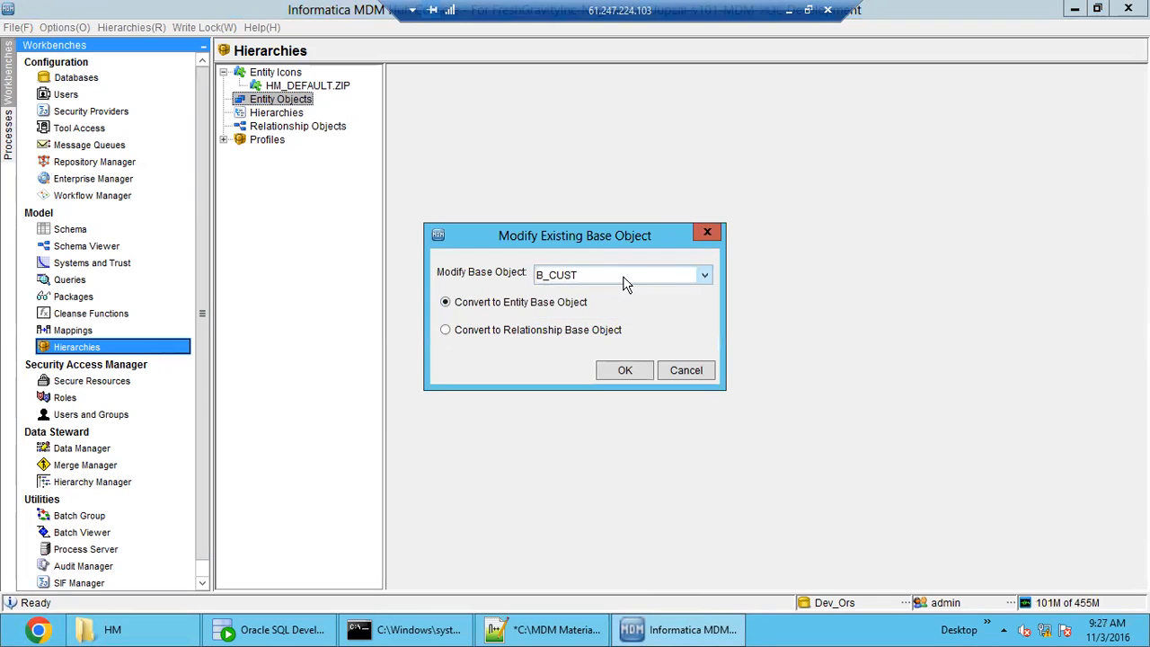
left_click(627, 375)
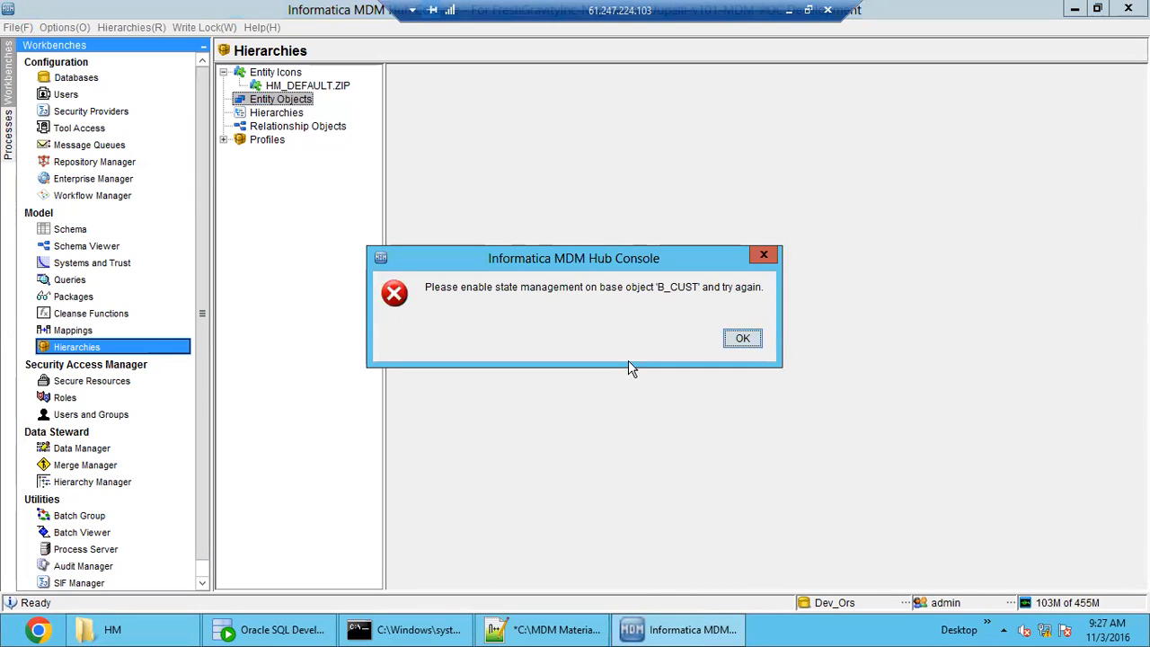
Switch to the Notepad++ notes and check step 1's instruction on the Foreign Key column for Entity type.
left_click_drag(596, 255, 735, 216)
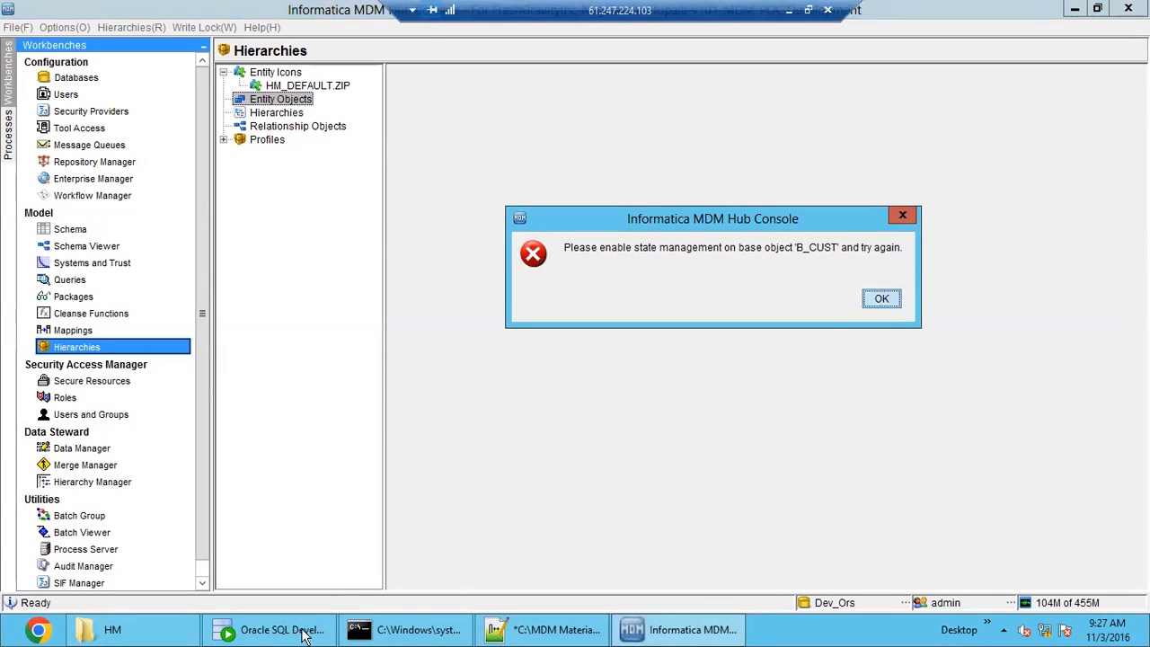
left_click(517, 630)
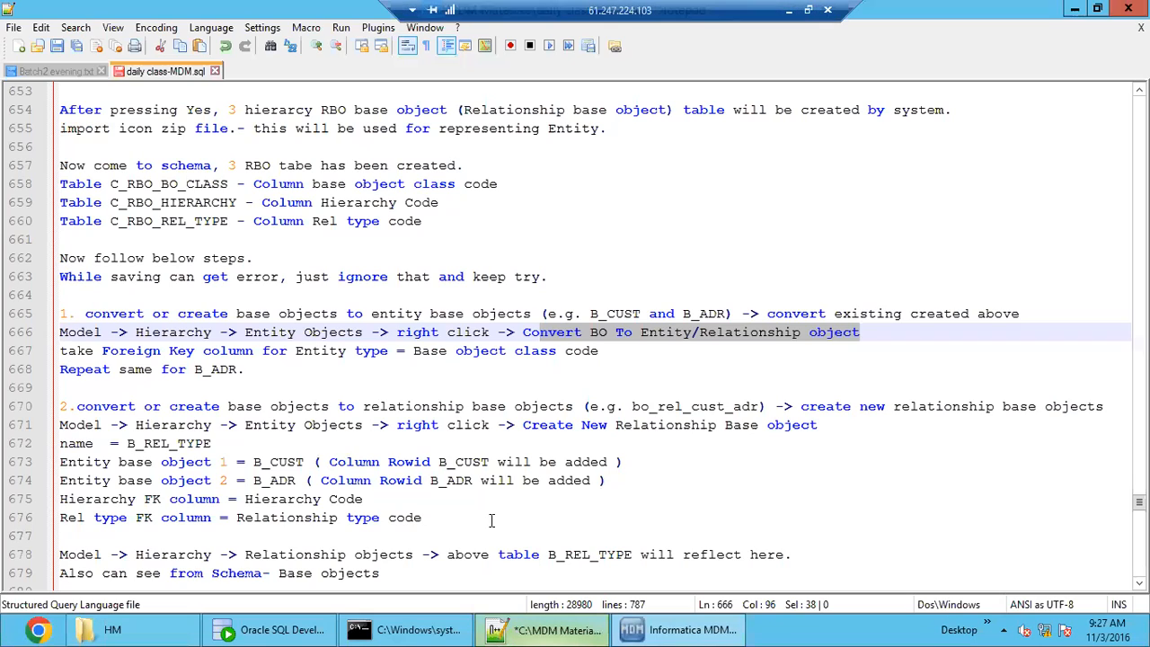
left_click(350, 389)
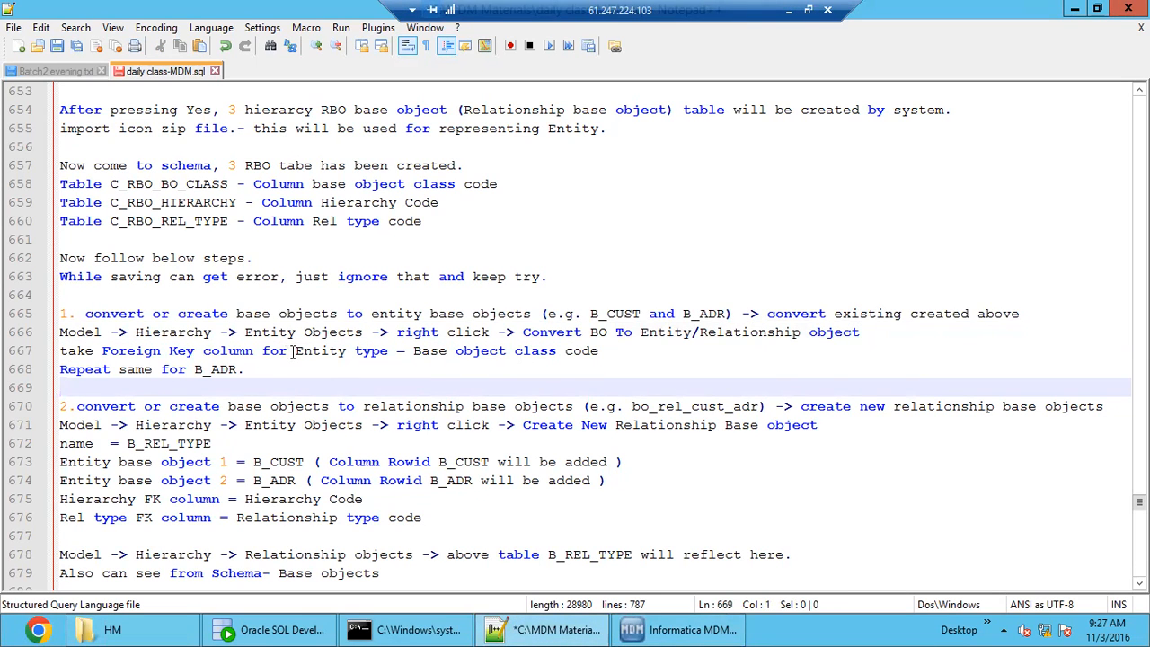
double_click(321, 350)
left_click(689, 355)
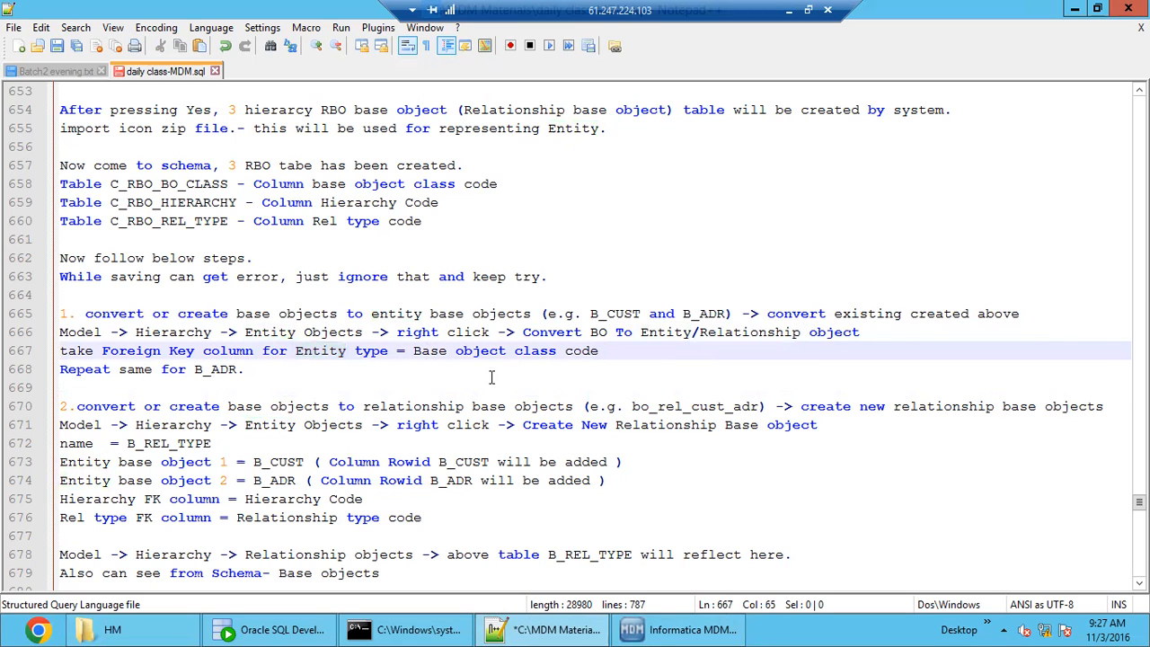
key("Down")
Switch to the Informatica MDM Hub Console, dismiss the error, and enable and save State Management for base object B_CUST in the Schema.
left_click(661, 634)
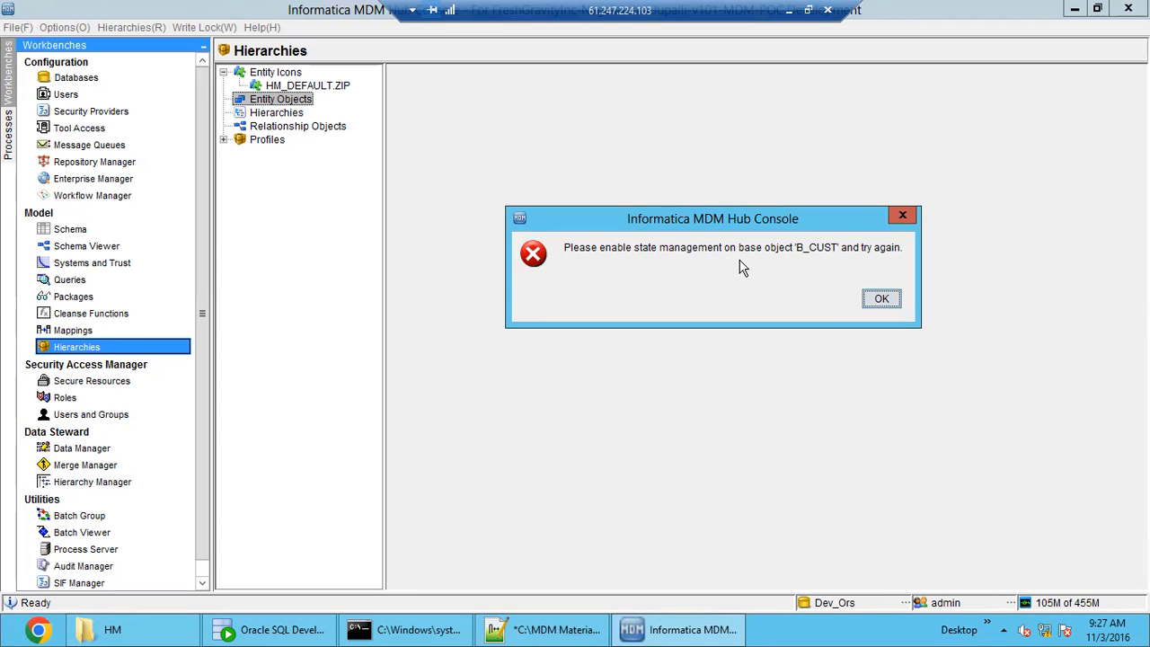
left_click(867, 300)
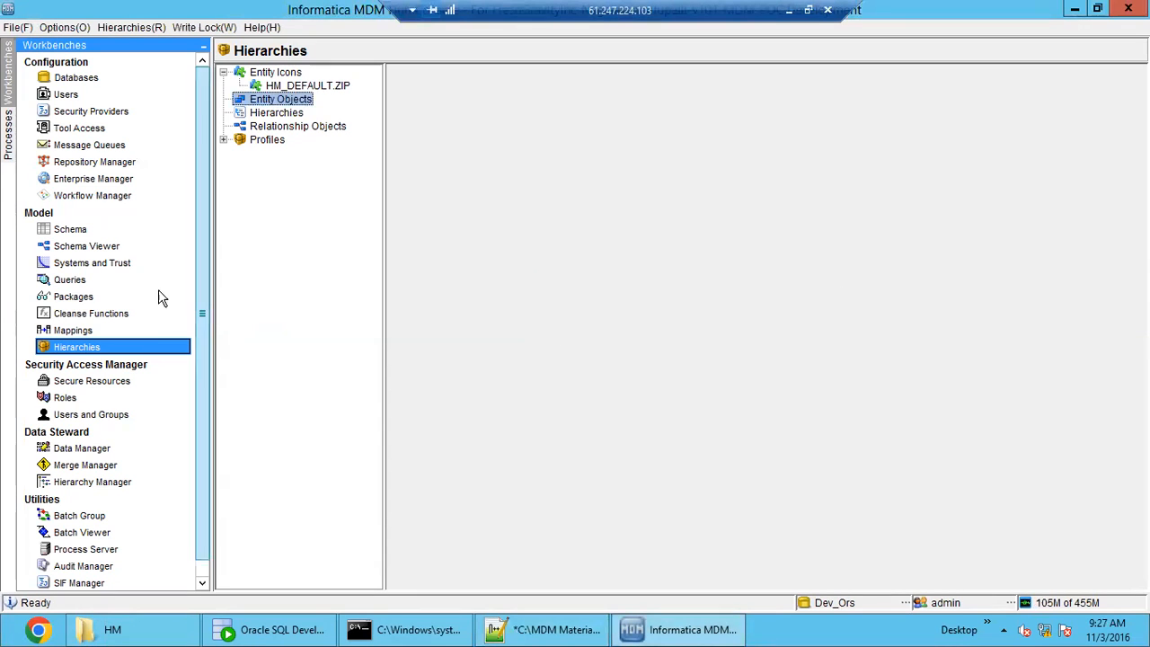
left_click(76, 231)
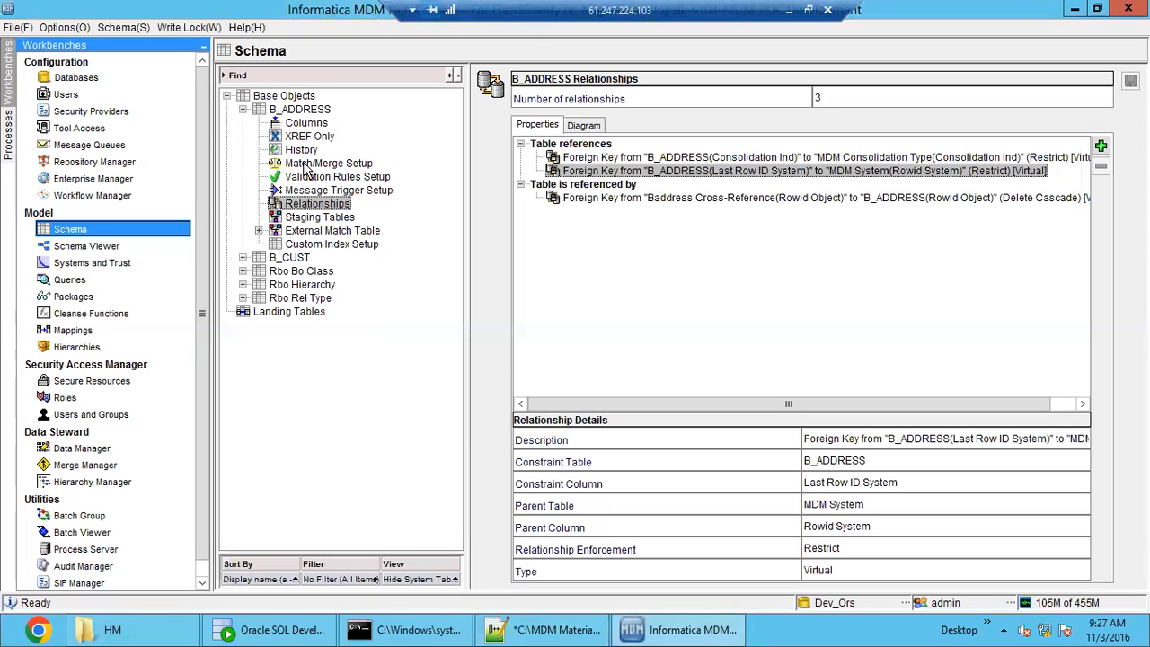
double_click(289, 111)
left_click(289, 123)
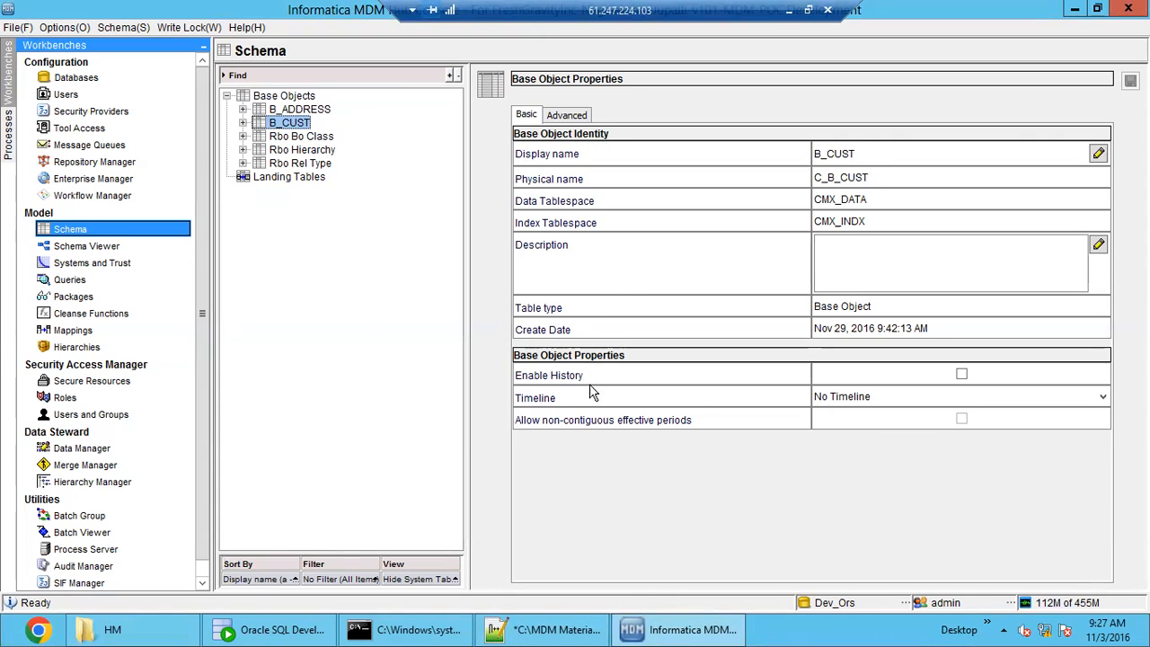
left_click(564, 119)
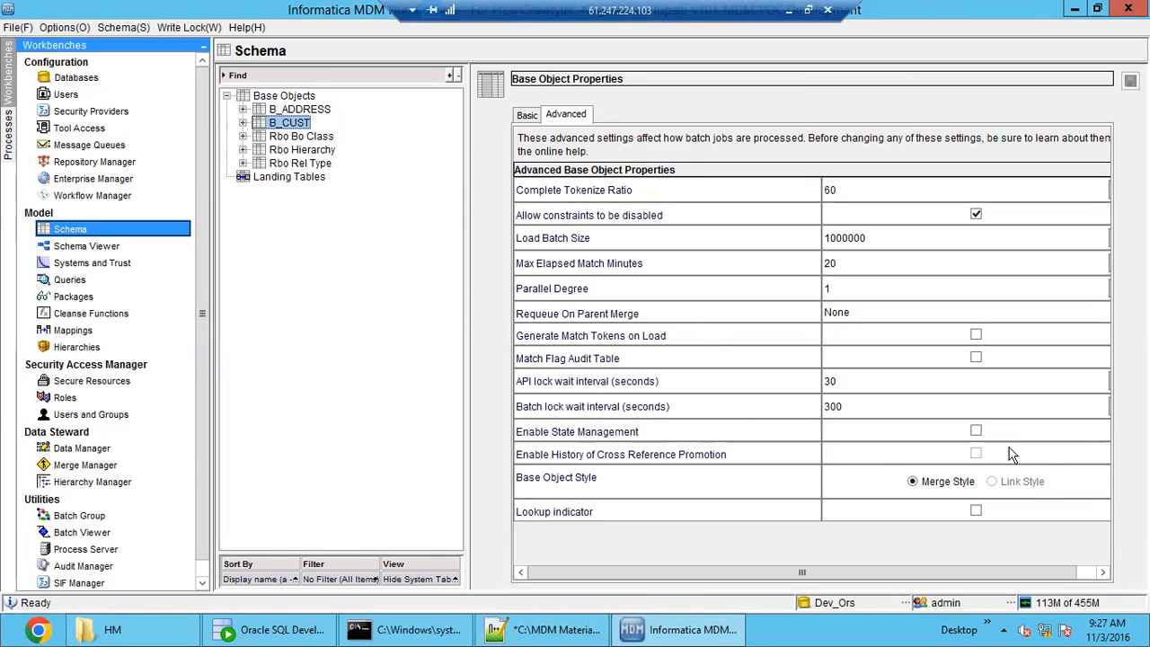
left_click(977, 432)
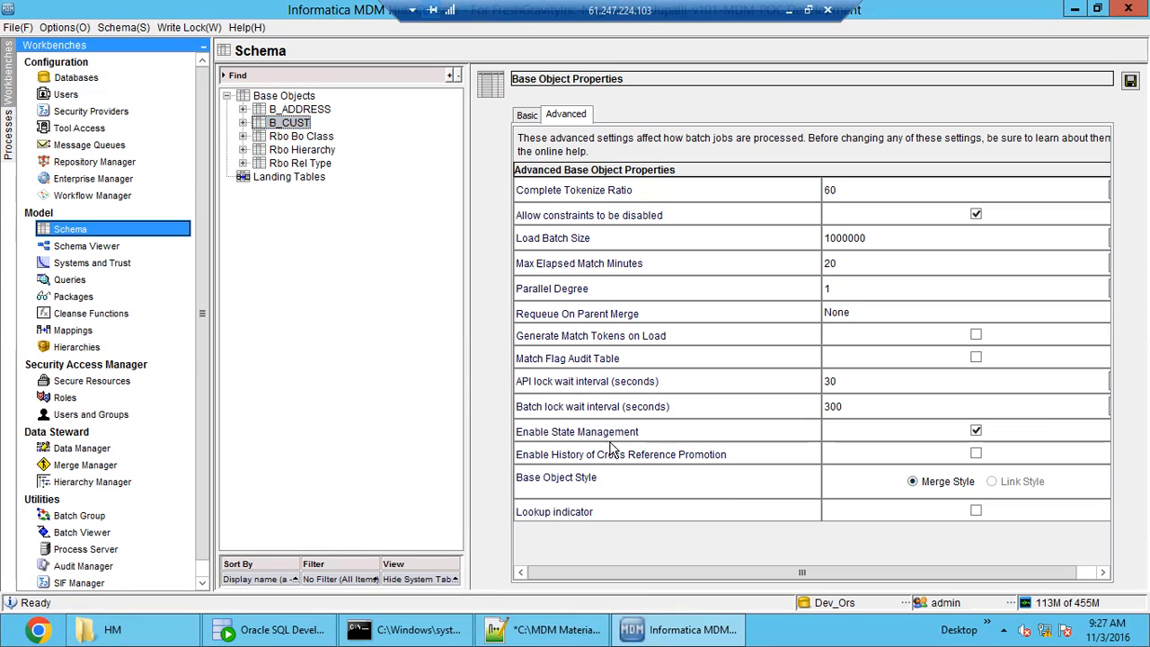
mouse_move(664, 441)
left_click(1131, 81)
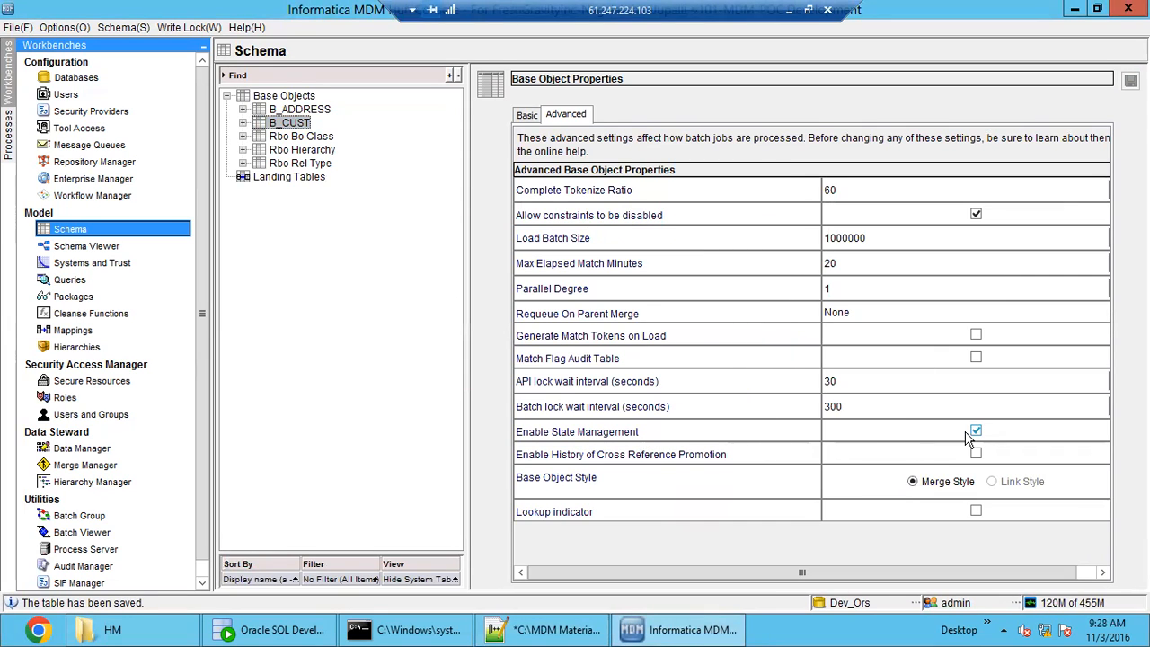
Enable State Management in the advanced properties of base object B_ADDRESS and save the table.
left_click(293, 111)
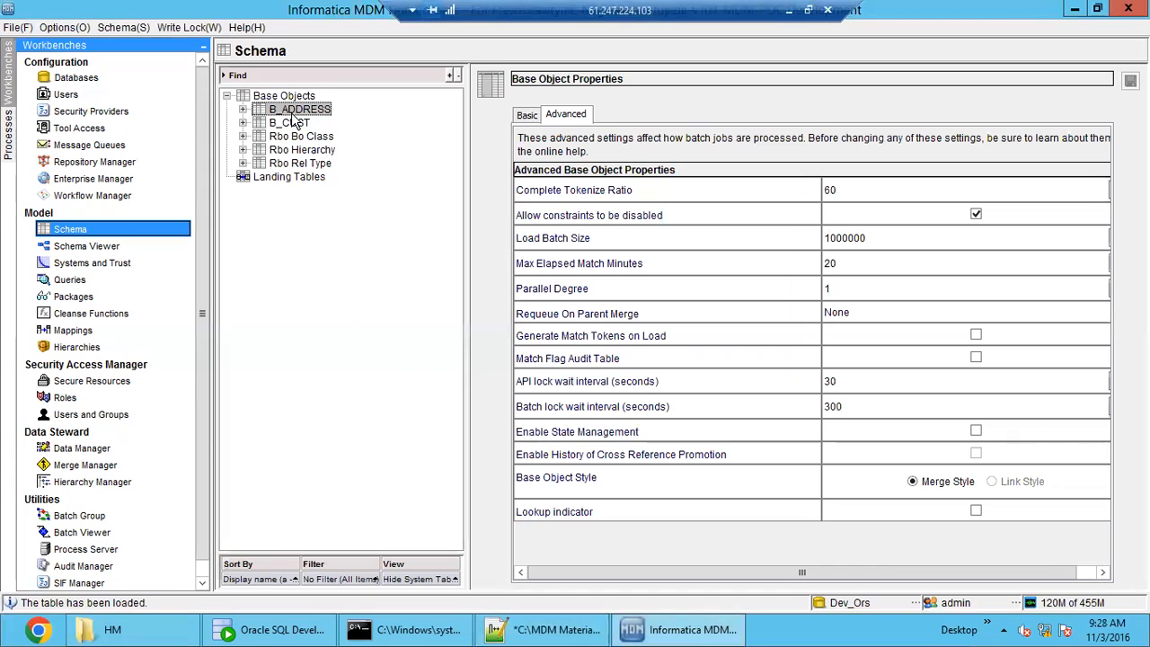
double_click(293, 115)
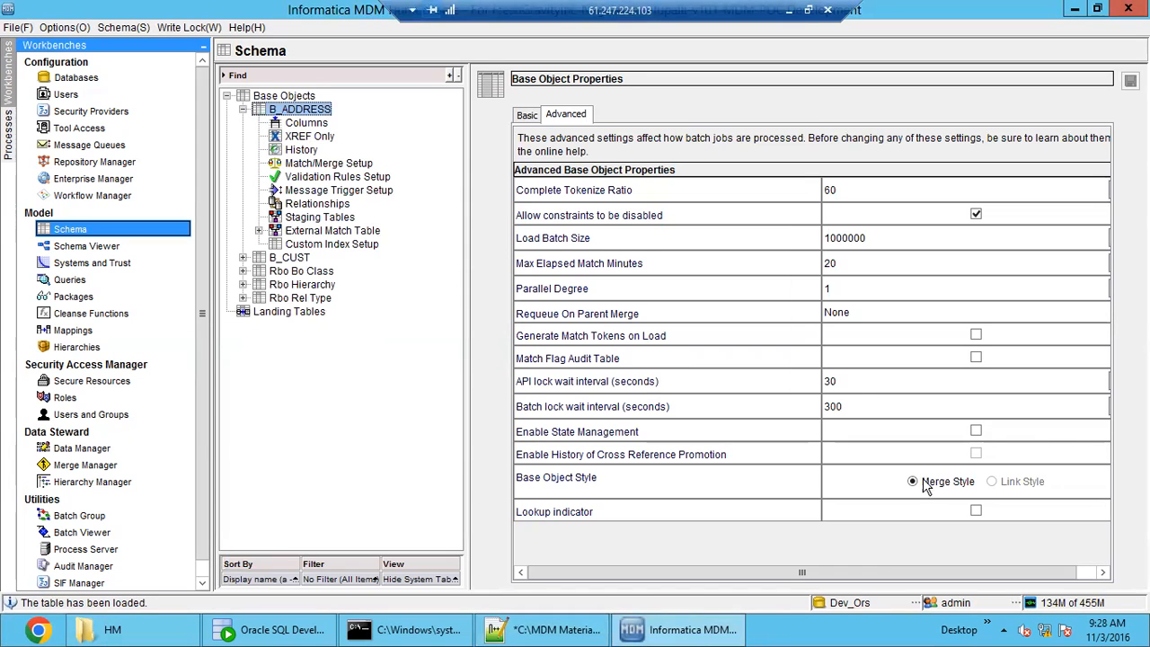
left_click(977, 432)
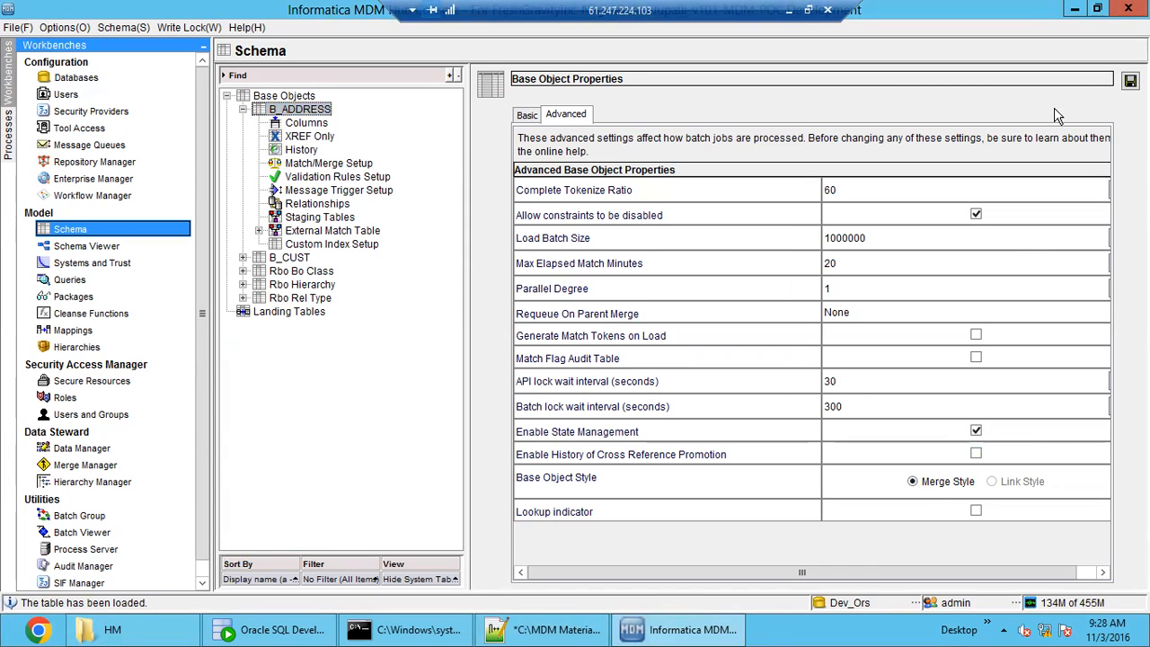
left_click(1131, 80)
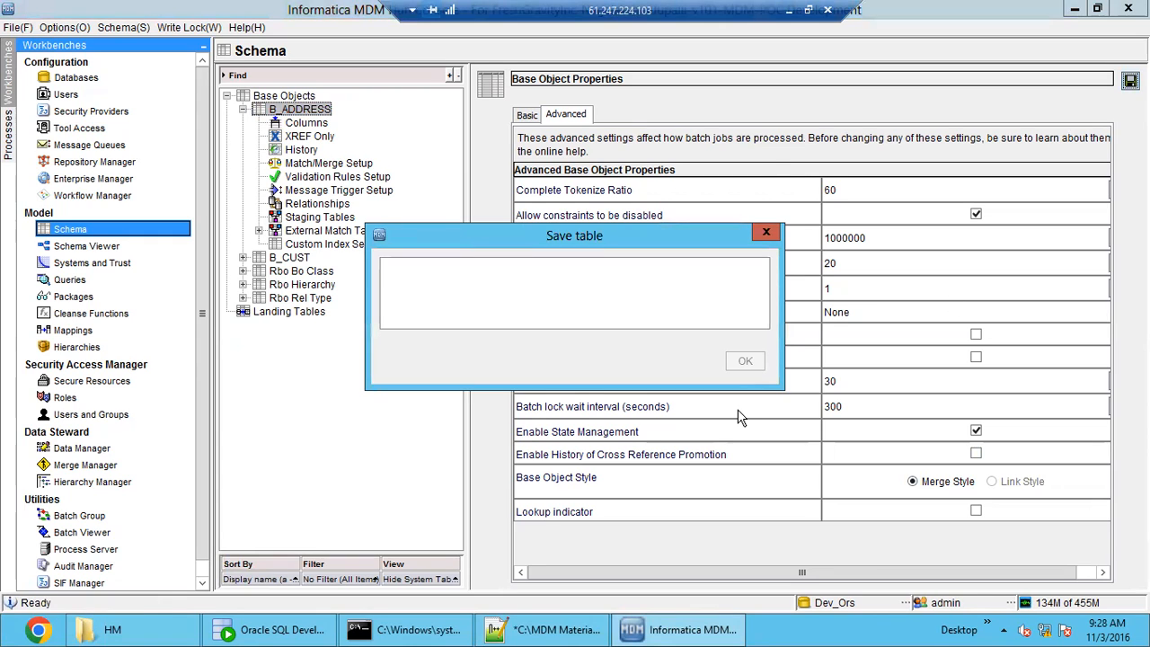
Try again to convert base object B_CUST to an entity base object from Entity Objects in Hierarchies.
left_click(76, 347)
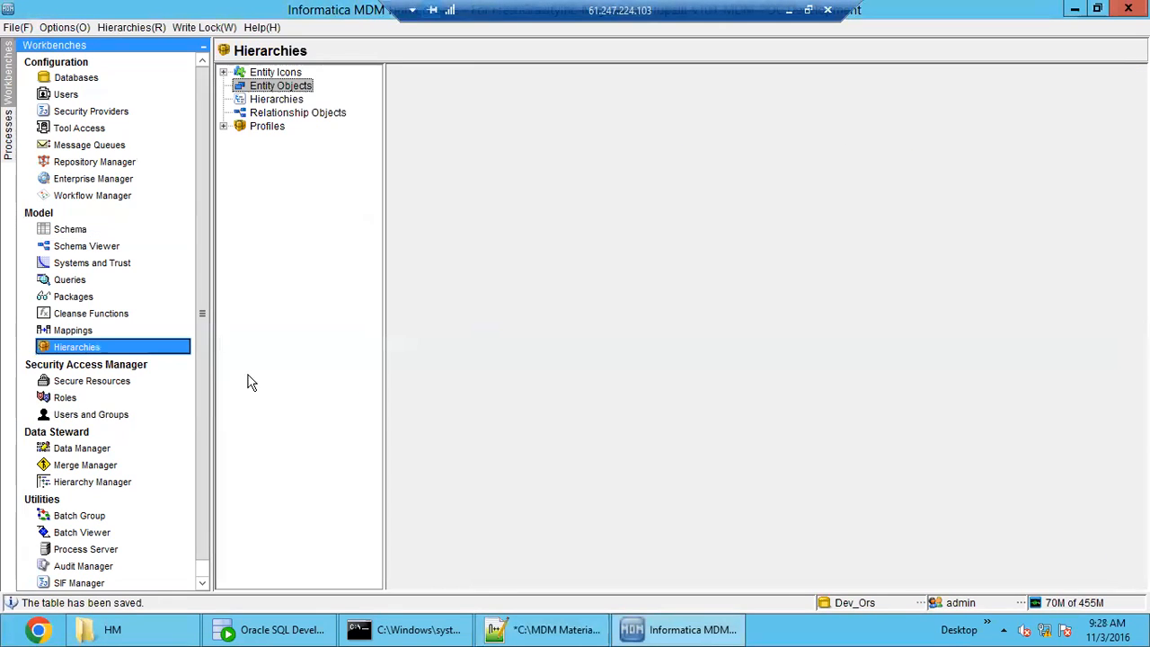
right_click(287, 89)
left_click(350, 118)
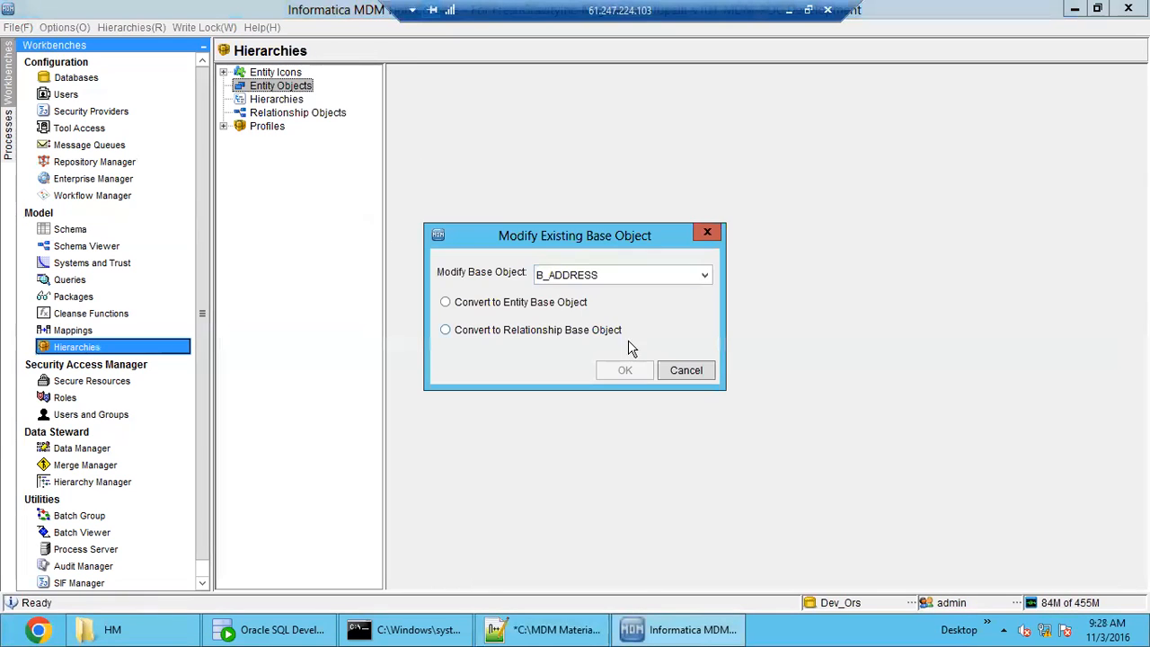
left_click(643, 276)
left_click(639, 310)
left_click(532, 304)
left_click(625, 371)
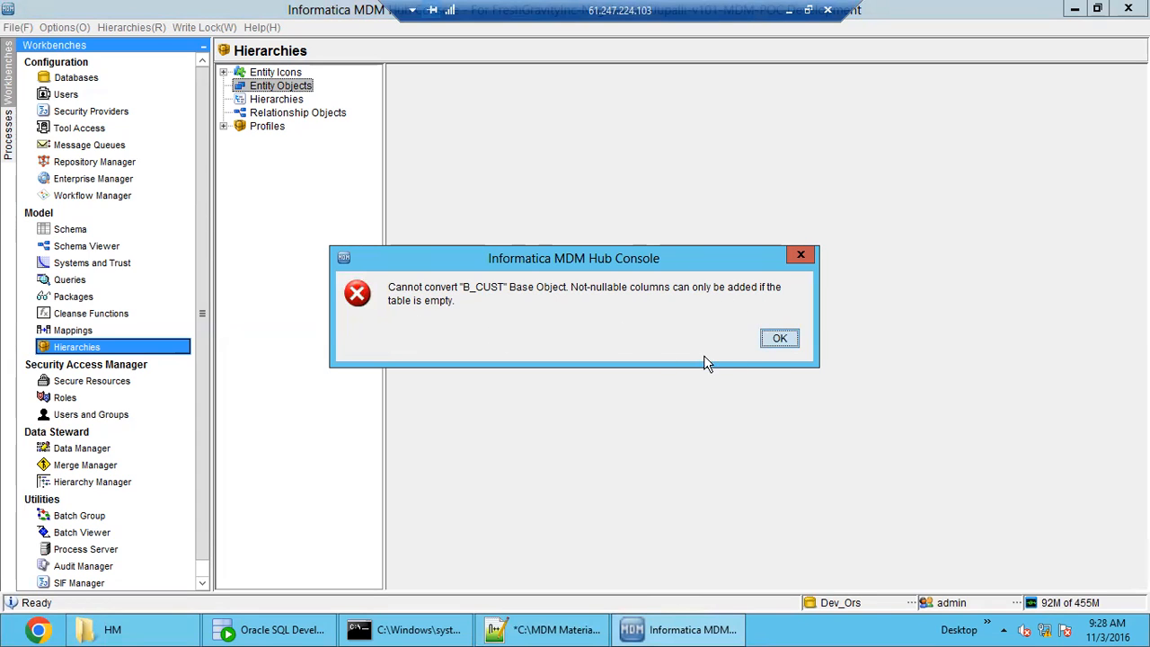
left_click(779, 340)
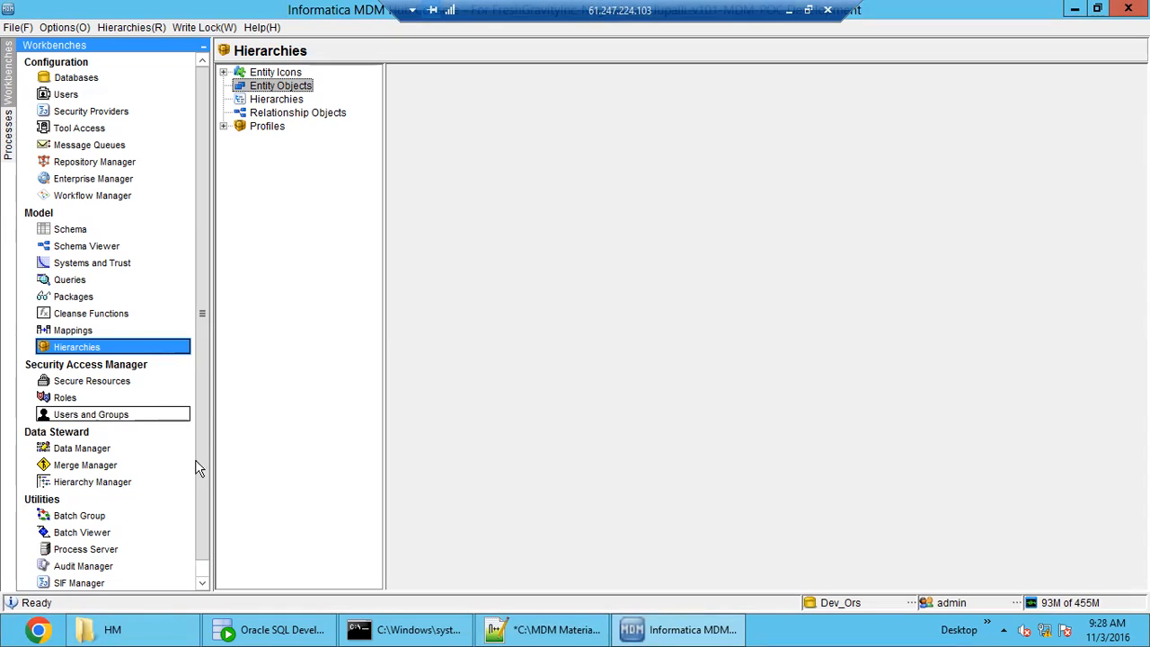
Switch to the Notepad++ notes and read the section How to Implement HM in Live Production environment.
left_click(544, 629)
left_click(287, 553)
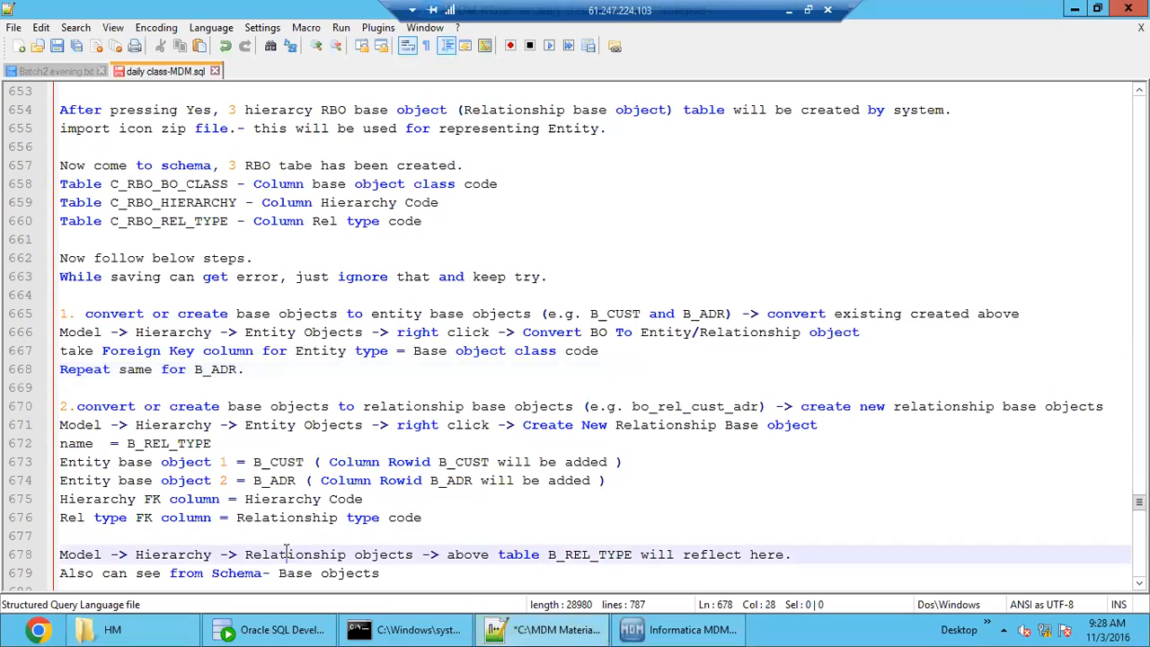
scroll(288, 550, "down", 19)
scroll(287, 551, "down", 5)
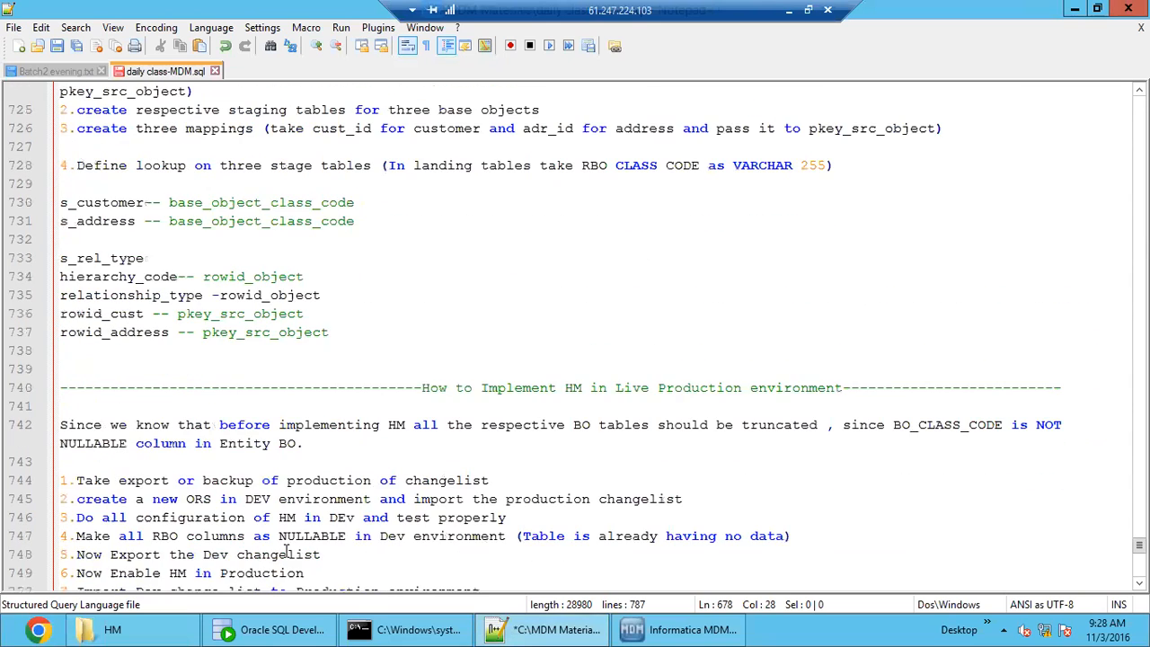
scroll(287, 552, "down", 3)
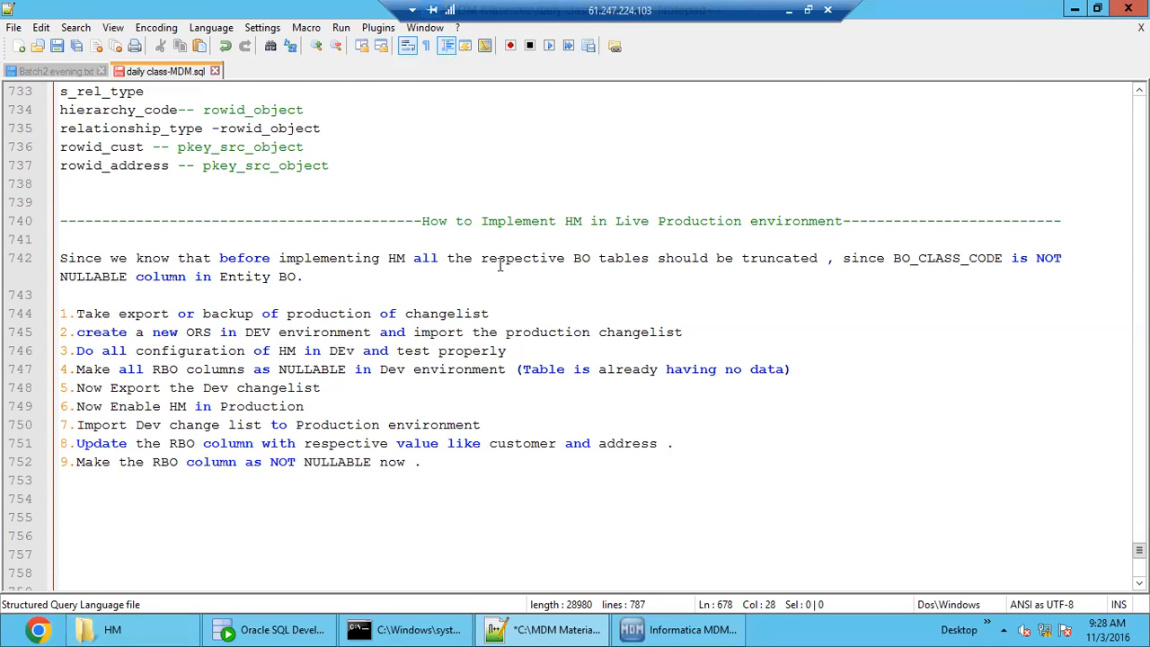
left_click_drag(522, 225, 599, 221)
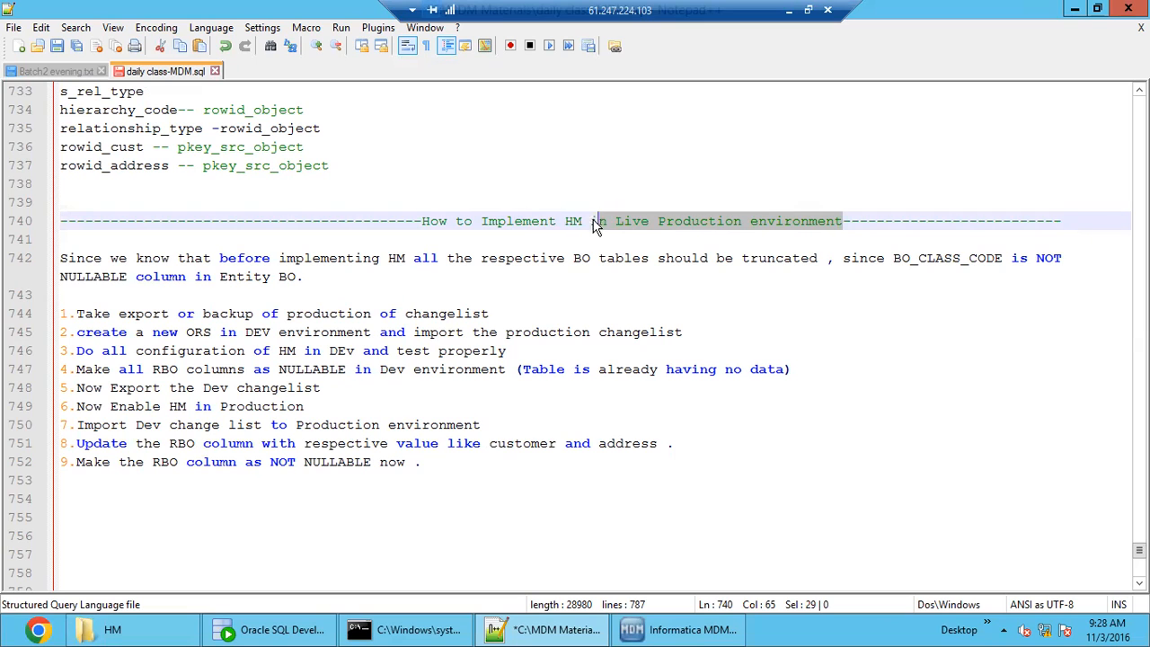
double_click(640, 225)
Glance at the Hub Console and Oracle SQL Developer, then return to Notepad++ and highlight the whole live production HM section, lines 740 to 752.
left_click(636, 631)
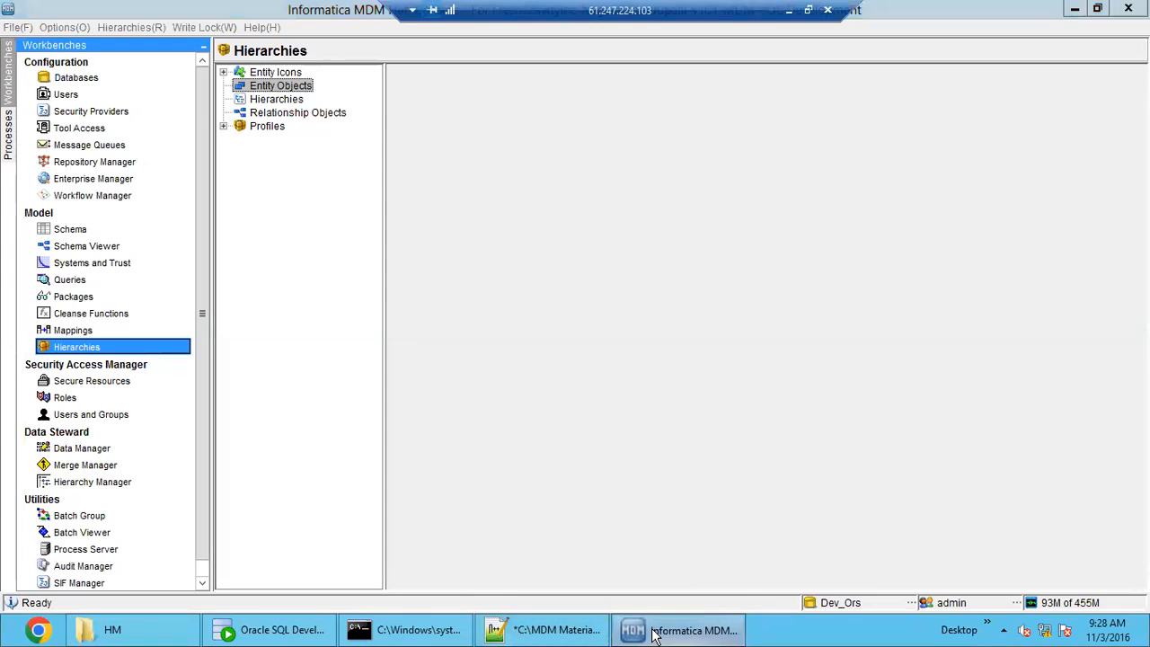
left_click(638, 631)
left_click(647, 630)
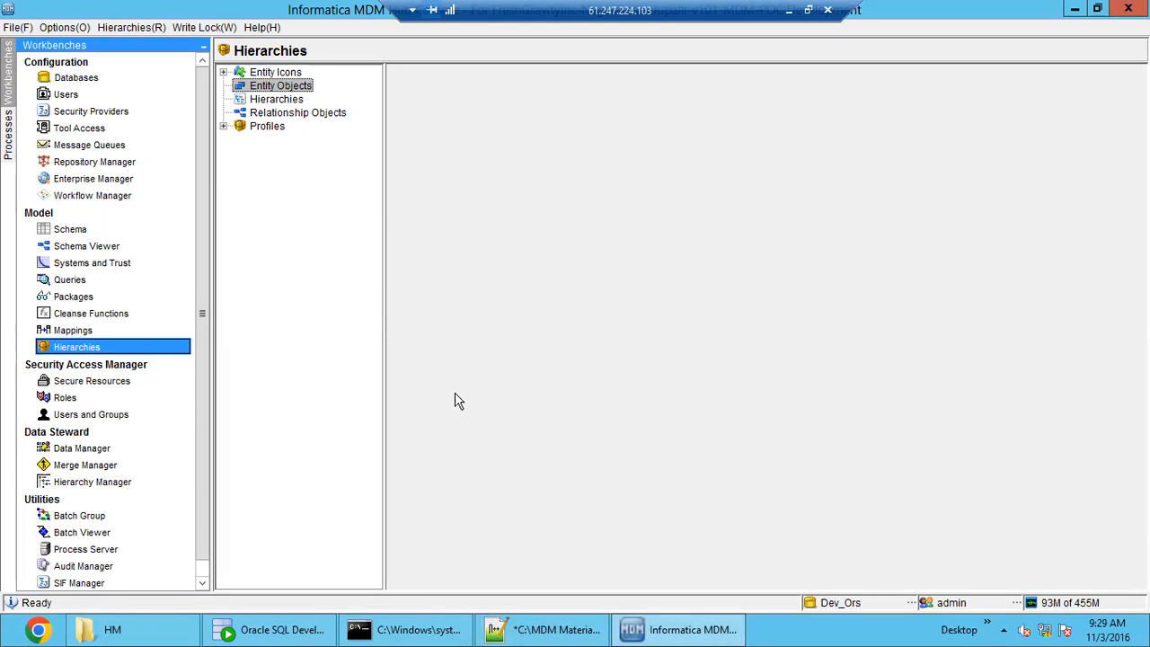
left_click(674, 631)
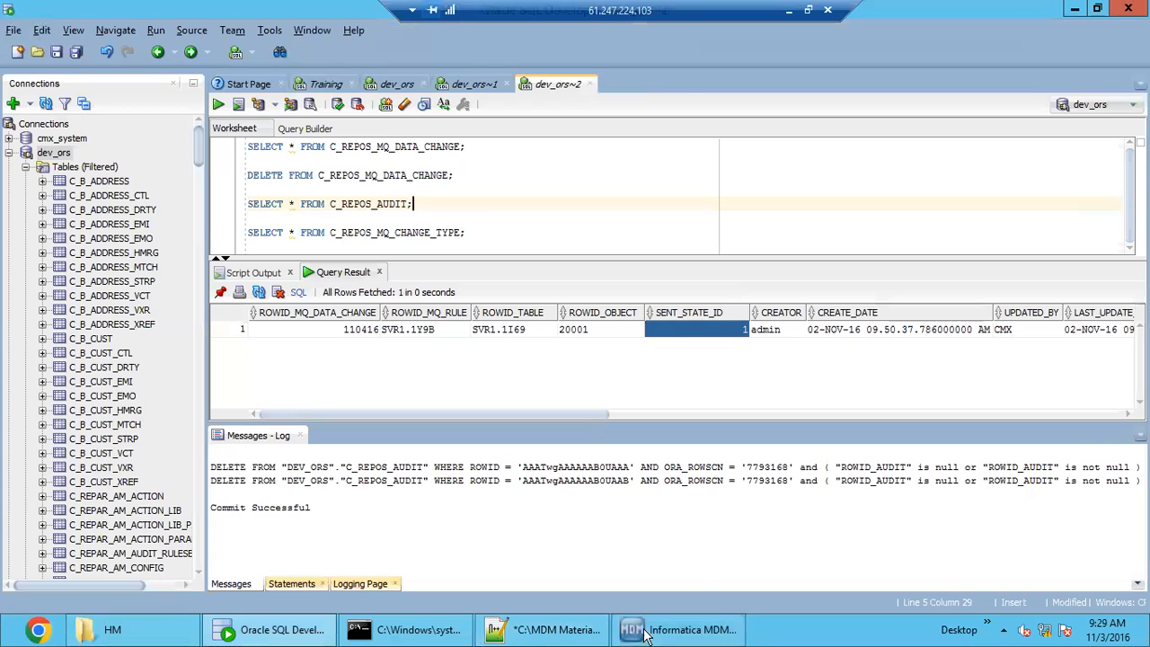
left_click(546, 633)
left_click_drag(575, 472, 42, 223)
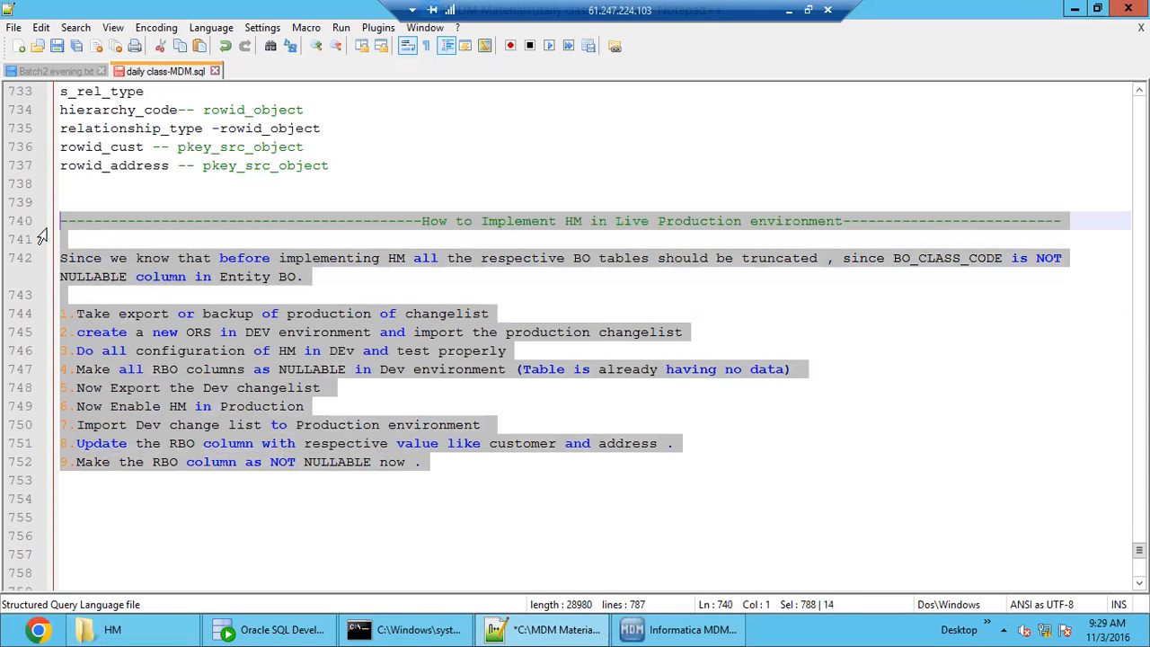
Switch to the Informatica MDM Hub Console and open the Data Manager to choose a base object to view.
left_click(672, 630)
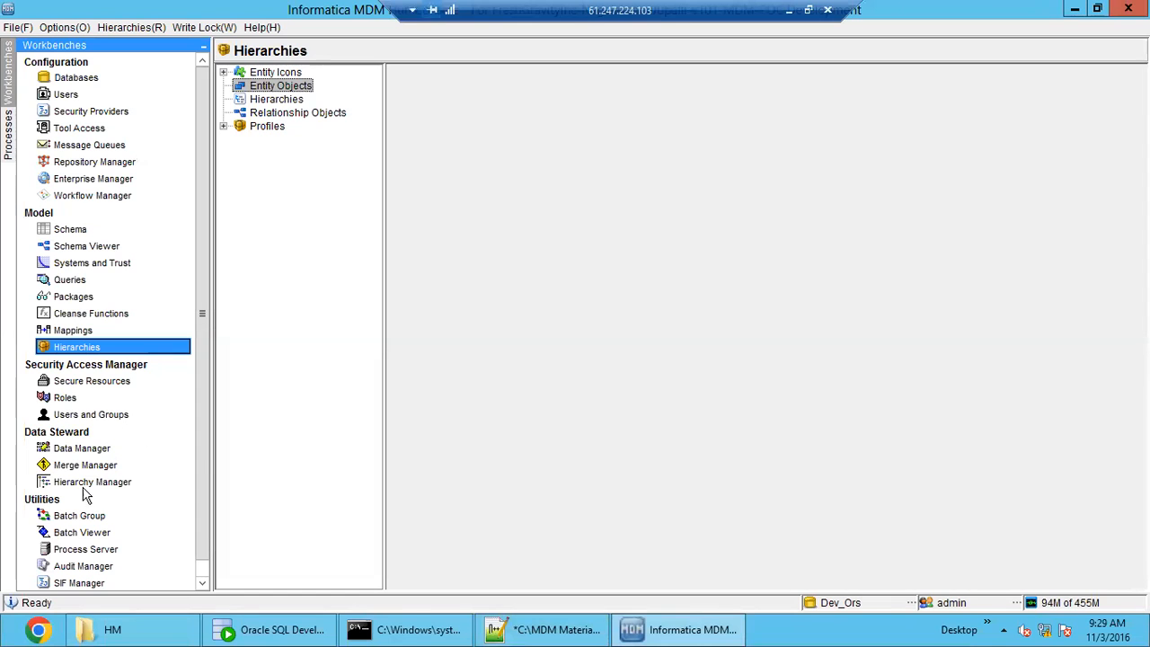
left_click(82, 448)
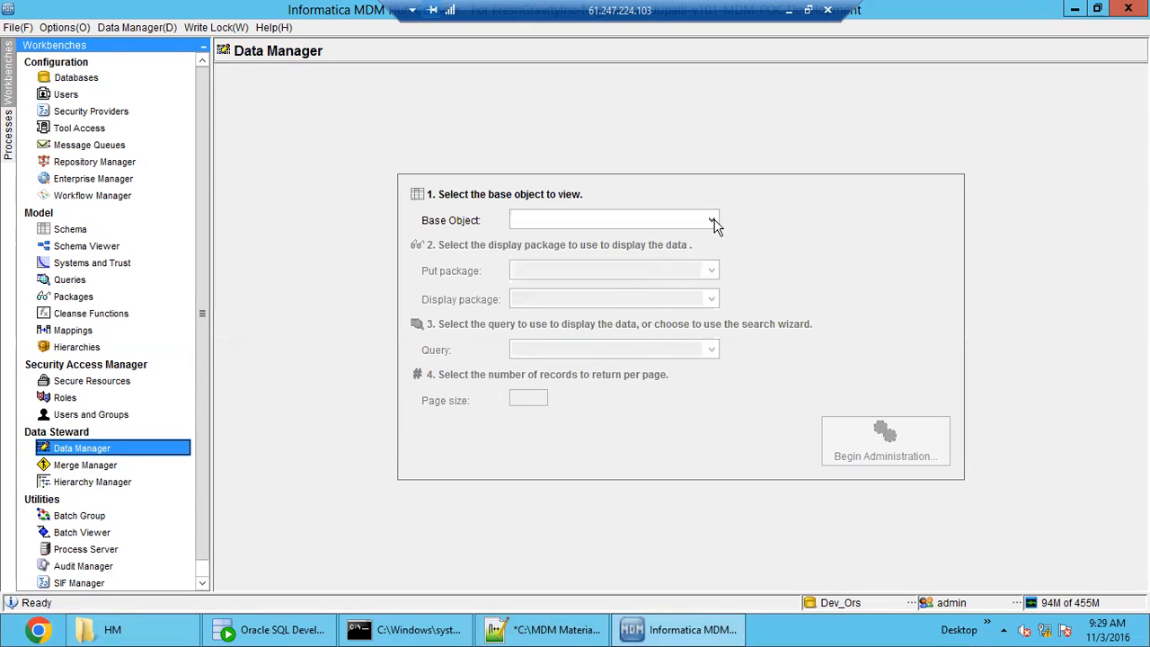